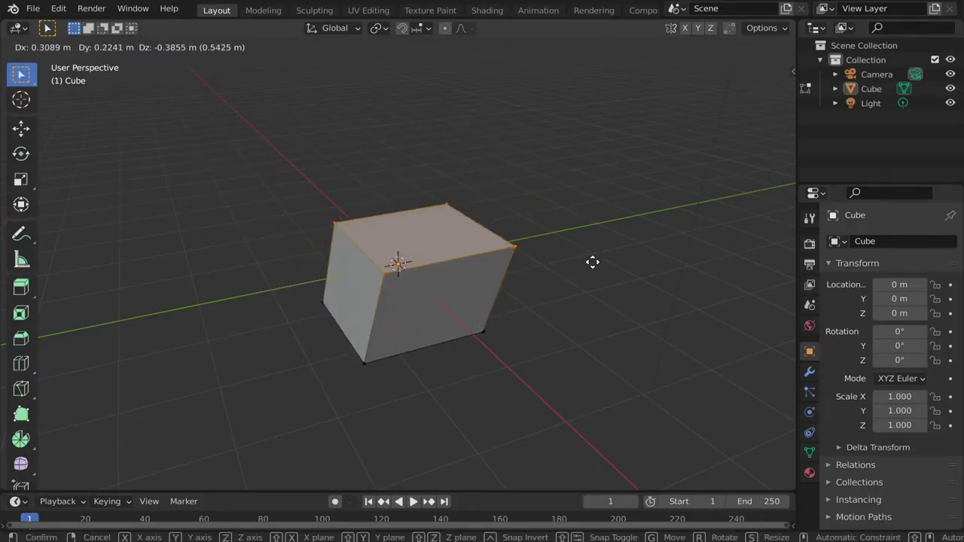
- Move the cube's top vertices, then twist them with a rotation as a trial deformation
left_click(595, 220)
key("r")
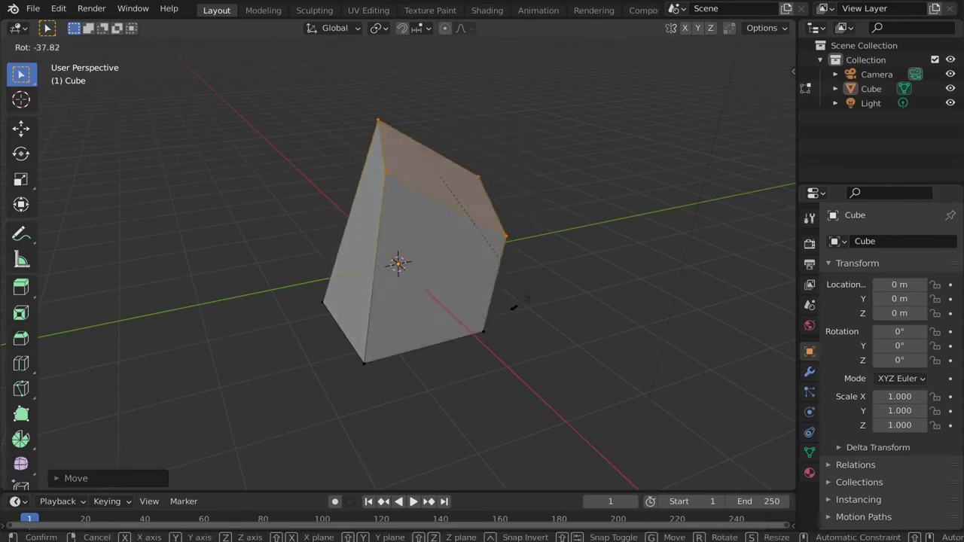
left_click(532, 223)
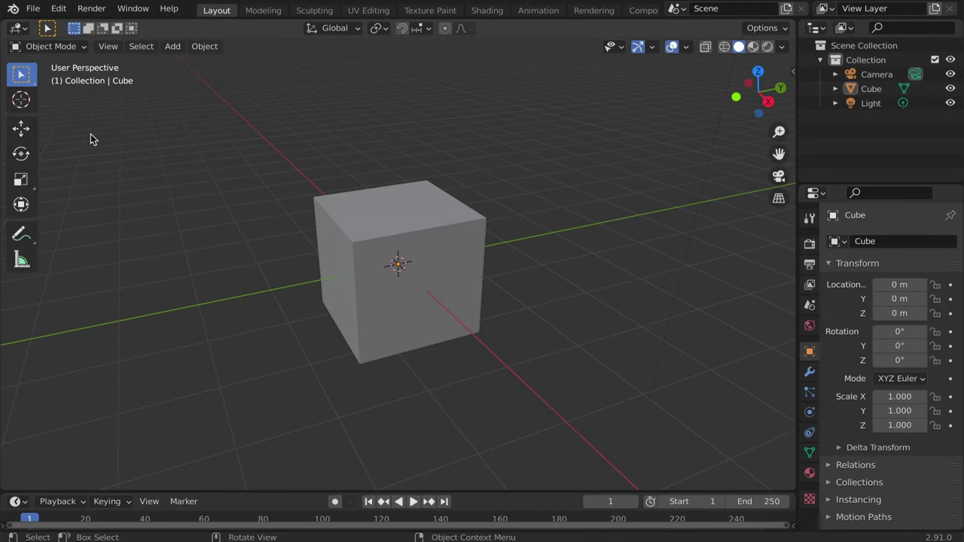
- Enter Edit Mode, box-select the top four vertices and cancel a trial move
left_click(81, 47)
key("Tab")
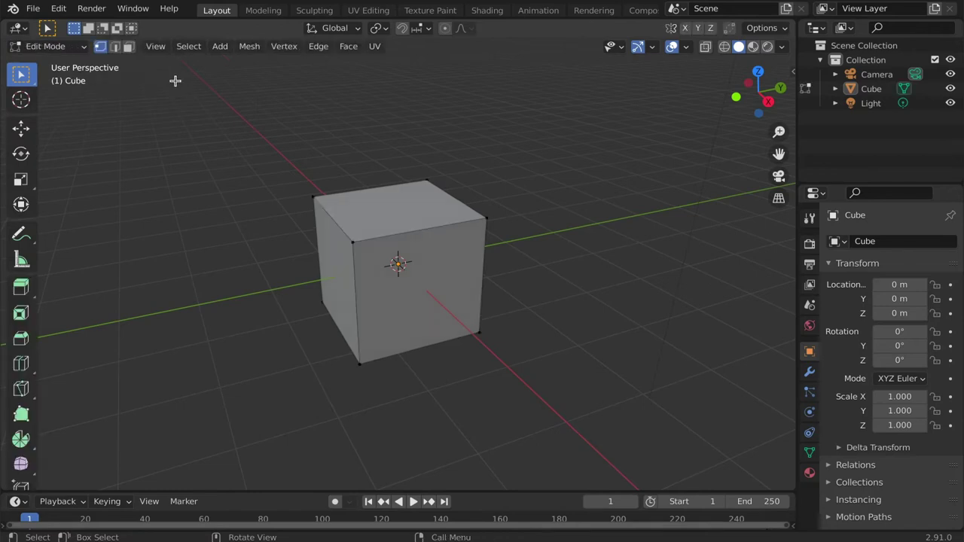
left_click_drag(255, 105, 547, 256)
key("g")
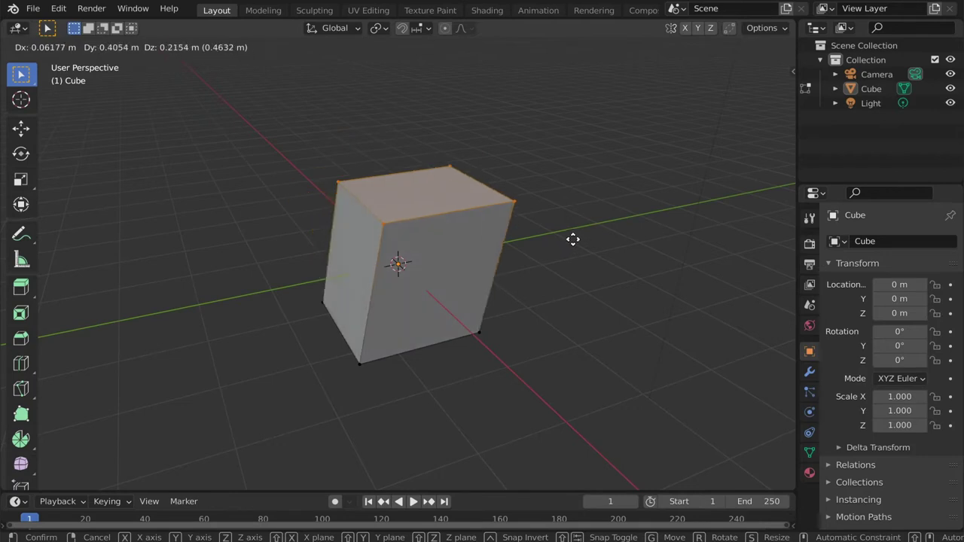
key("Escape")
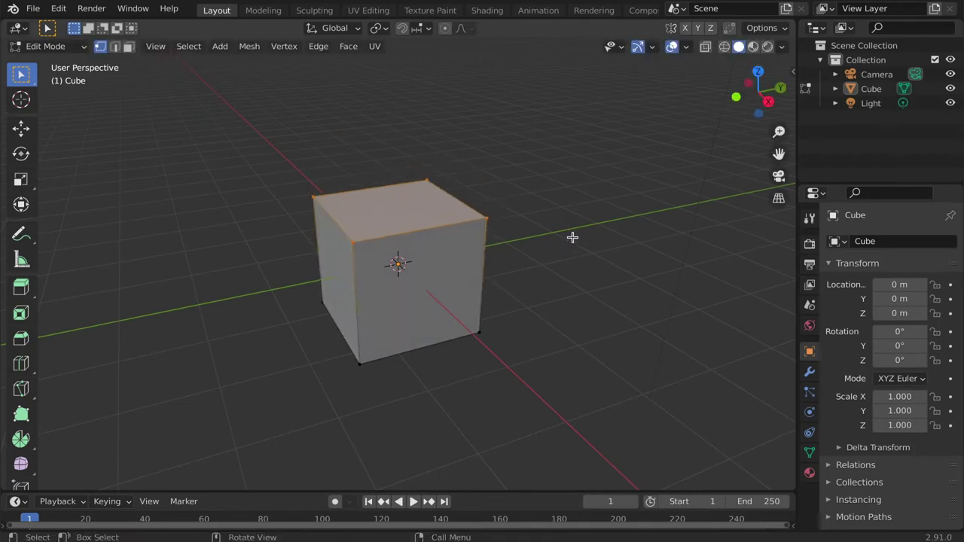
- Deselect, box-select every vertex, then clear the whole selection with Alt+A
left_click(572, 238)
left_click_drag(269, 137, 578, 388)
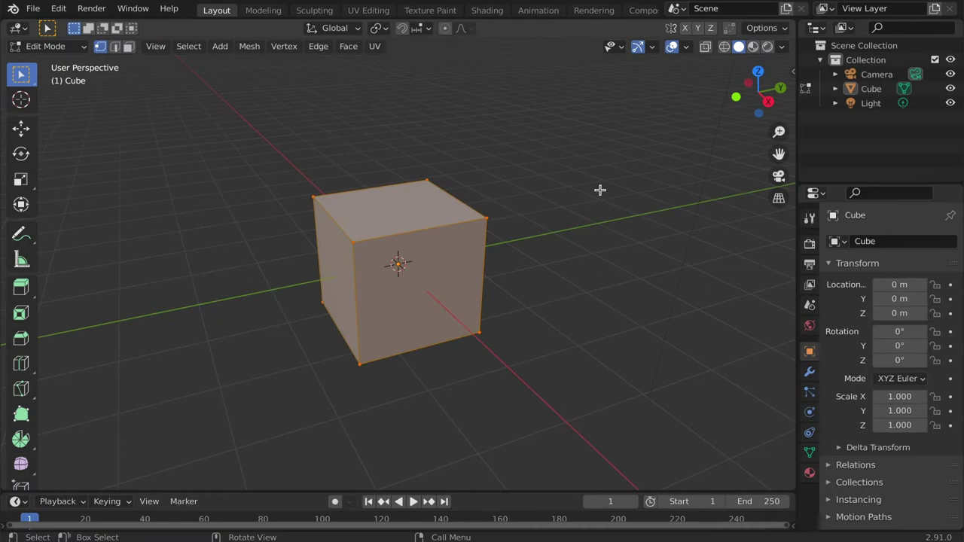
key("alt+a")
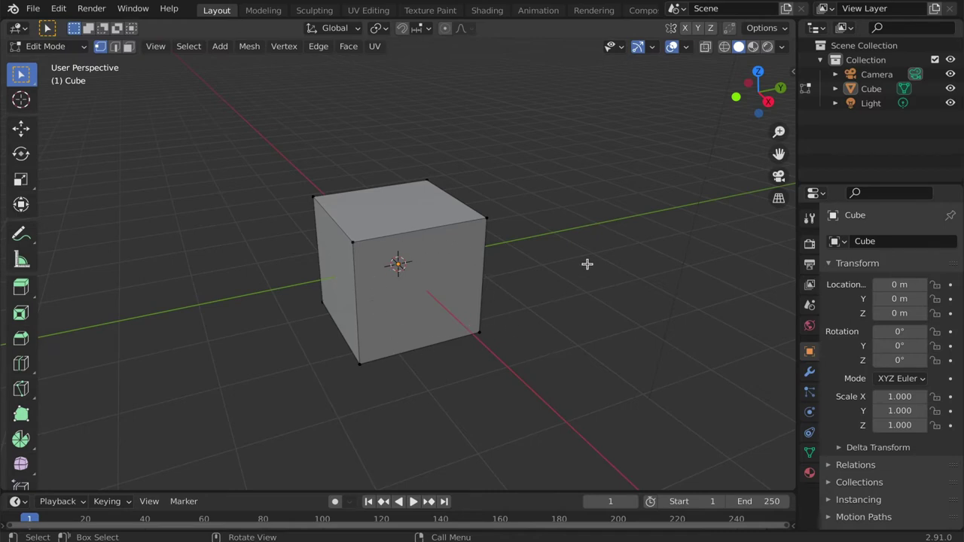
left_click(486, 218)
left_click(315, 198, "shift")
left_click(427, 181, "shift")
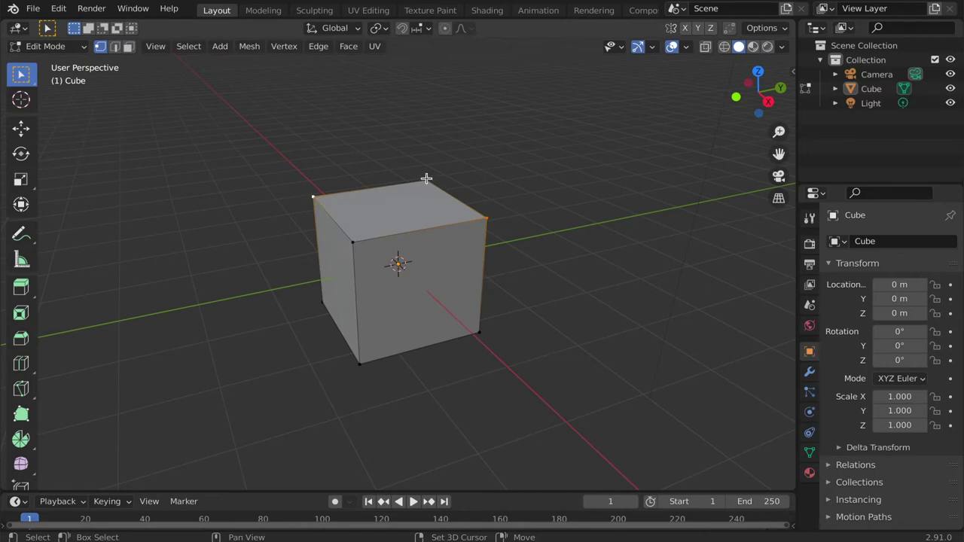
left_click(353, 243)
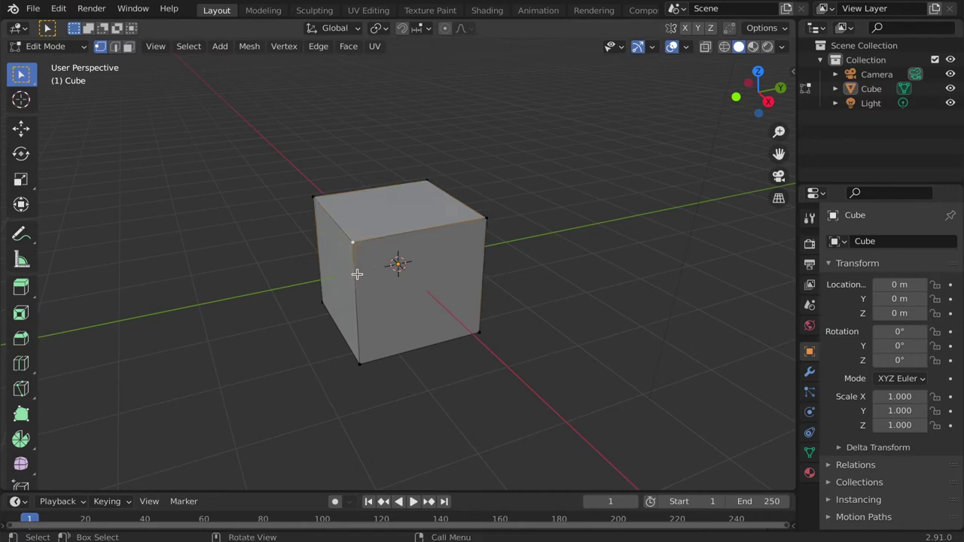
left_click(360, 365, "shift")
left_click(480, 333, "shift")
left_click(486, 219, "shift")
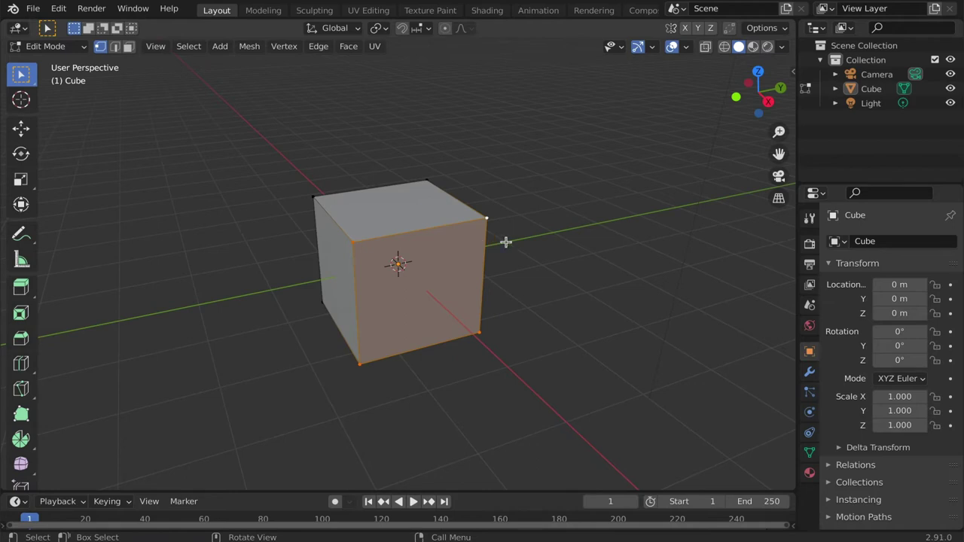
key("r")
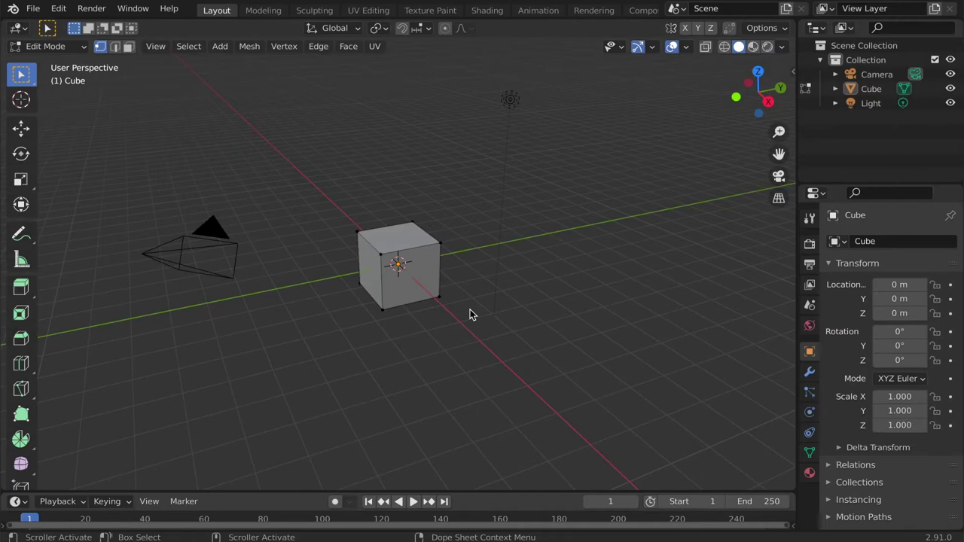
- Return to Object Mode and delete the default cube
left_click(75, 46)
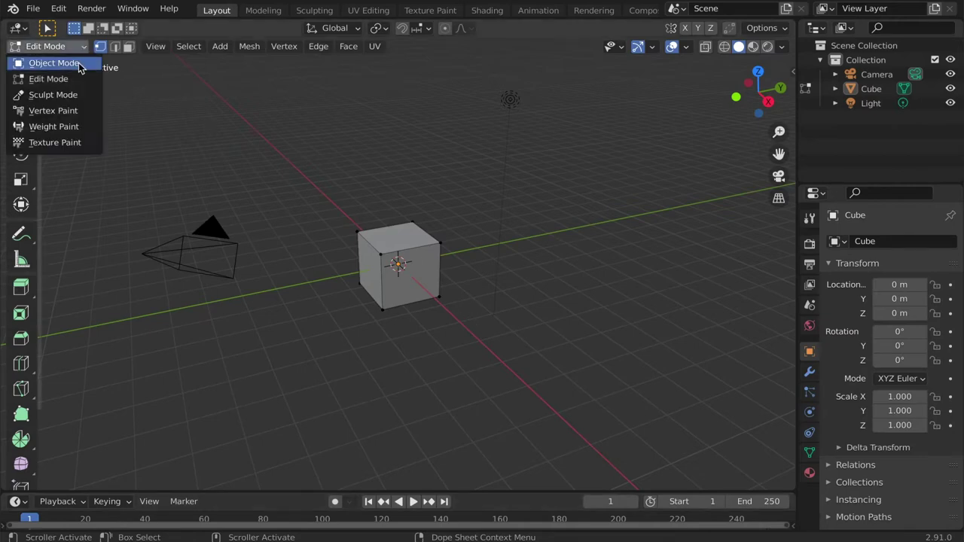
left_click(78, 65)
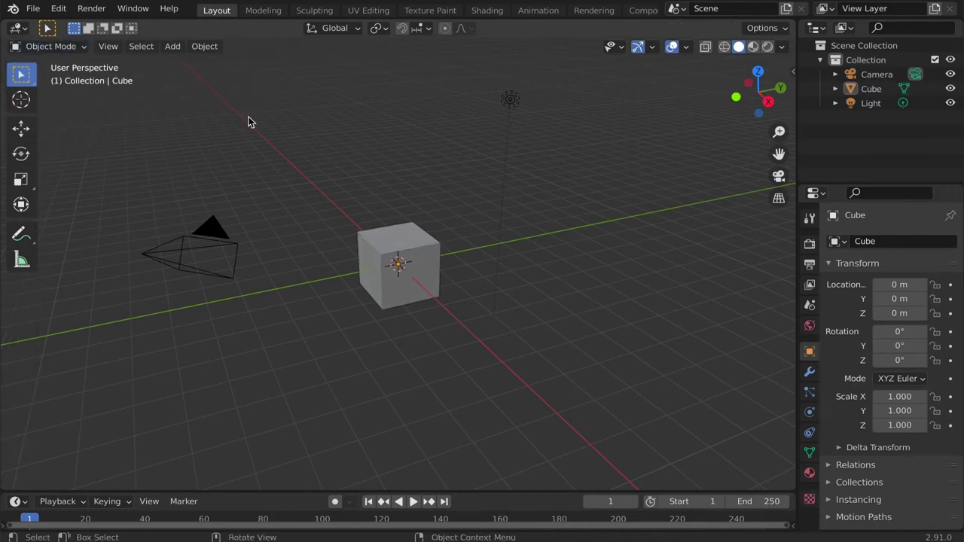
left_click(395, 243)
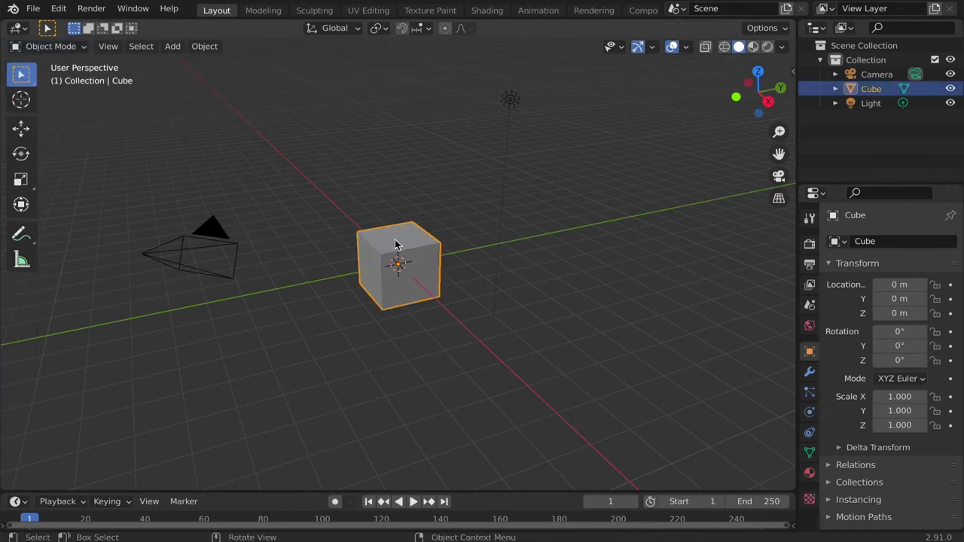
key("x")
left_click(395, 242)
- Add a cylinder and stretch it along Z to a scale of 4.593
key("shift+a")
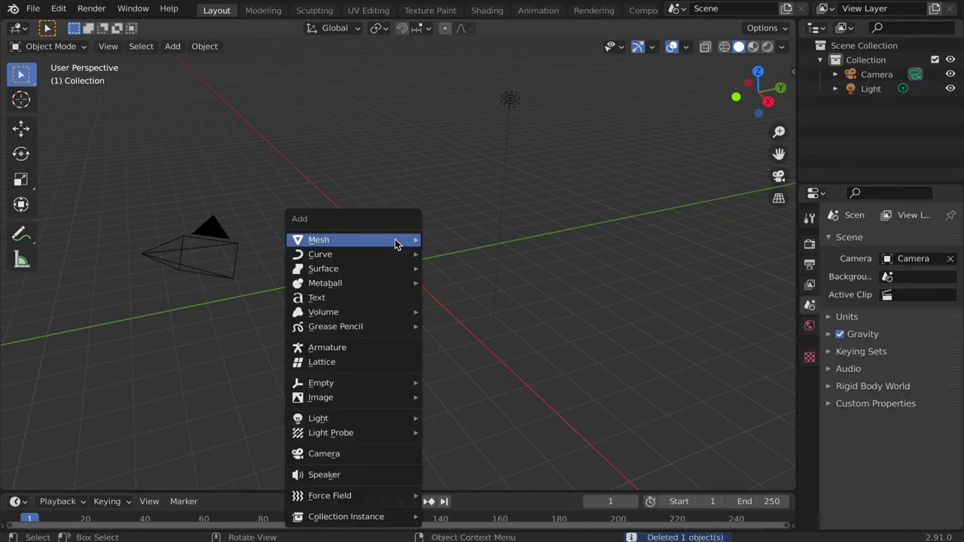
mouse_move(397, 243)
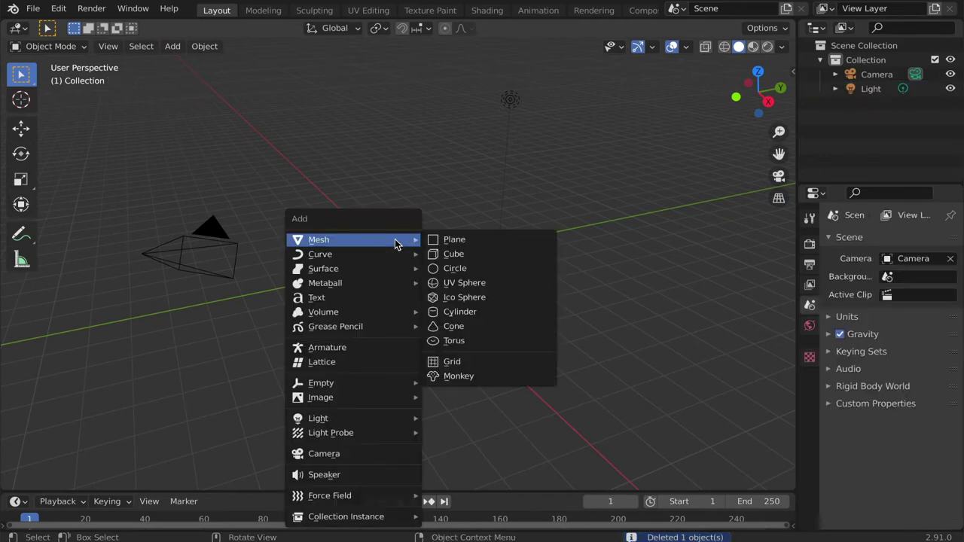
left_click(476, 312)
key("s")
key("z")
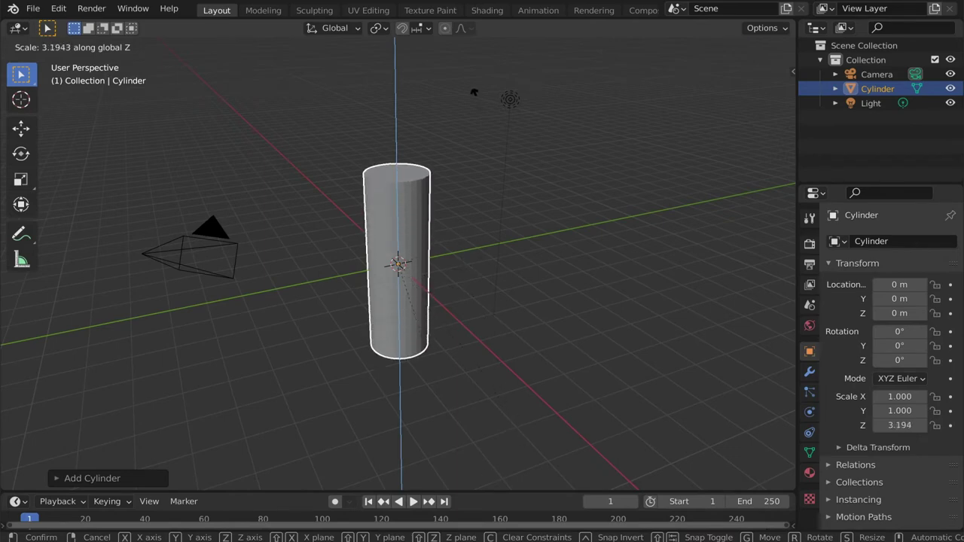
left_click(401, 226)
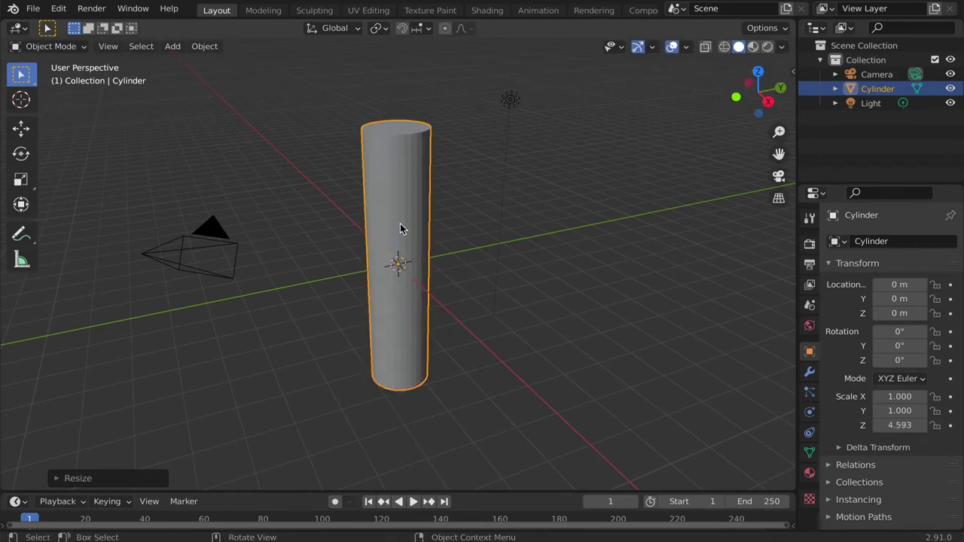
- Add a cone and raise it along Z to Z 5.5603, atop the cylinder
key("shift+a")
mouse_move(405, 226)
left_click(477, 311)
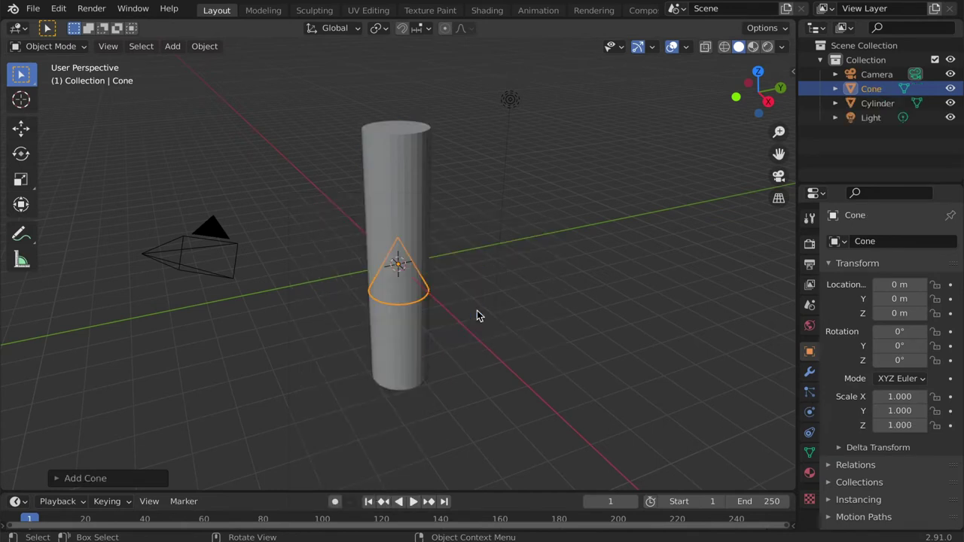
key("g")
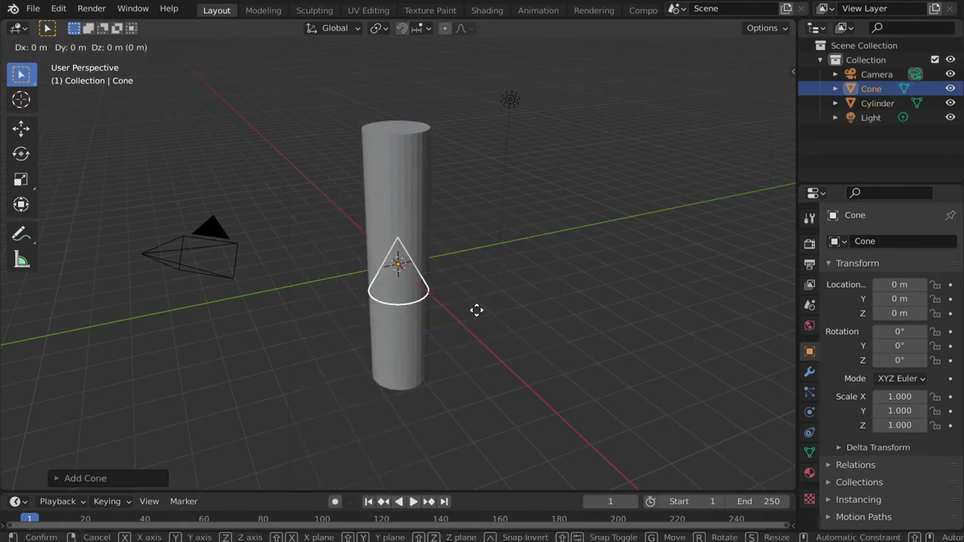
key("z")
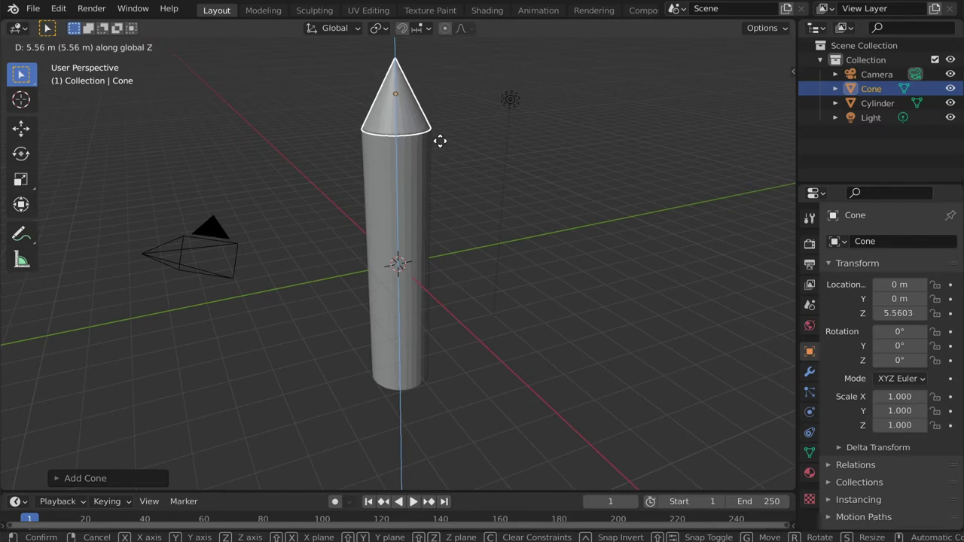
left_click(440, 140)
middle_click_drag(473, 382, 489, 320)
left_click(528, 325)
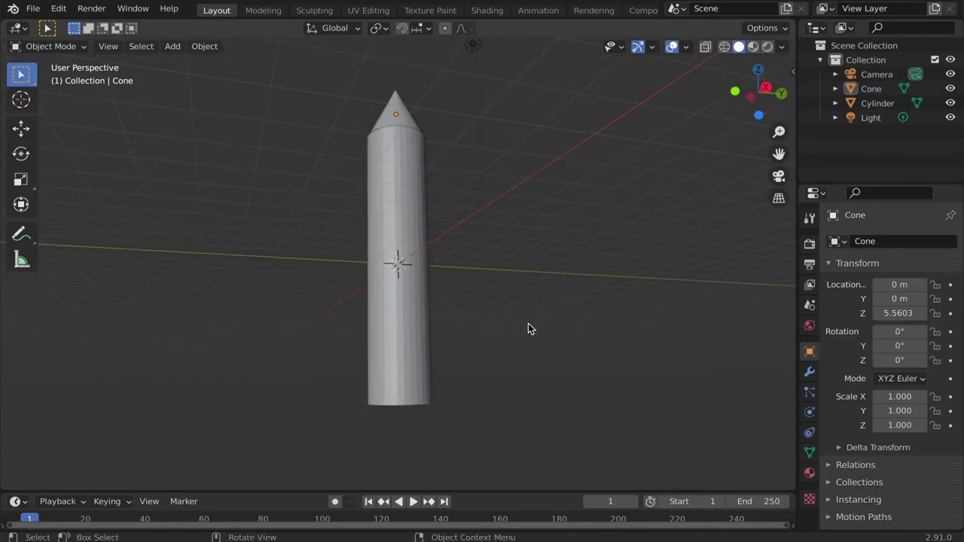
left_click(57, 47)
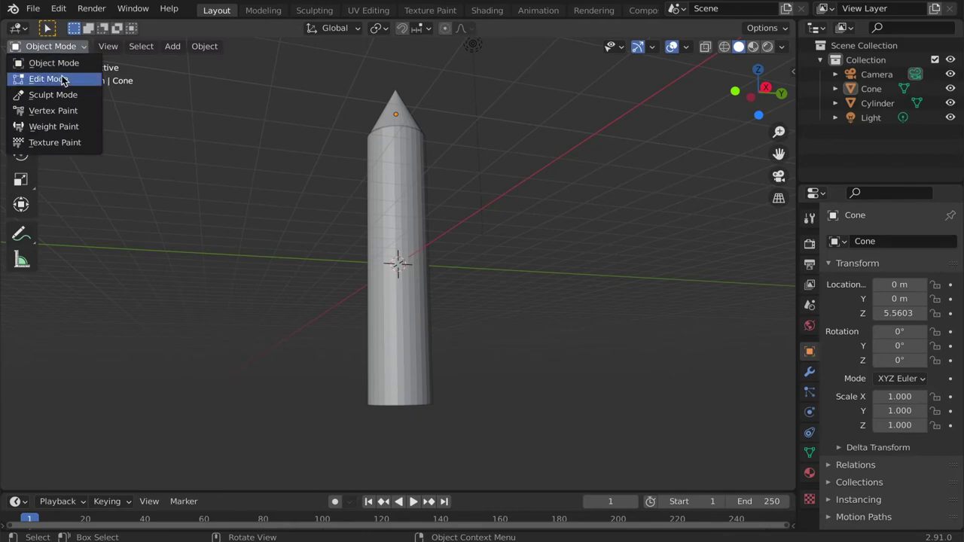
- Enter Edit Mode and practise selecting top-rim vertices one by one, then clear them
left_click(65, 79)
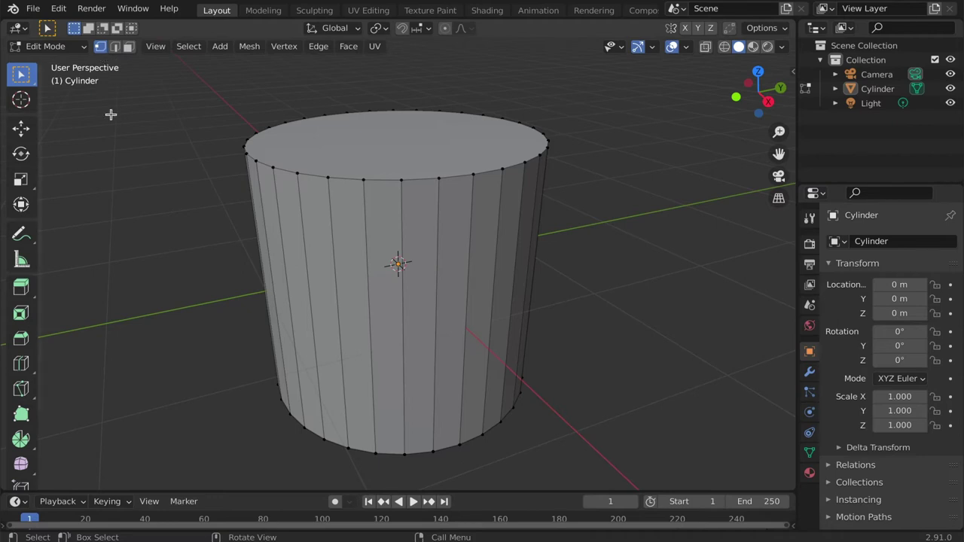
left_click(328, 178)
left_click(364, 179)
left_click(401, 179)
left_click(440, 178)
left_click(476, 173)
left_click(439, 177, "shift")
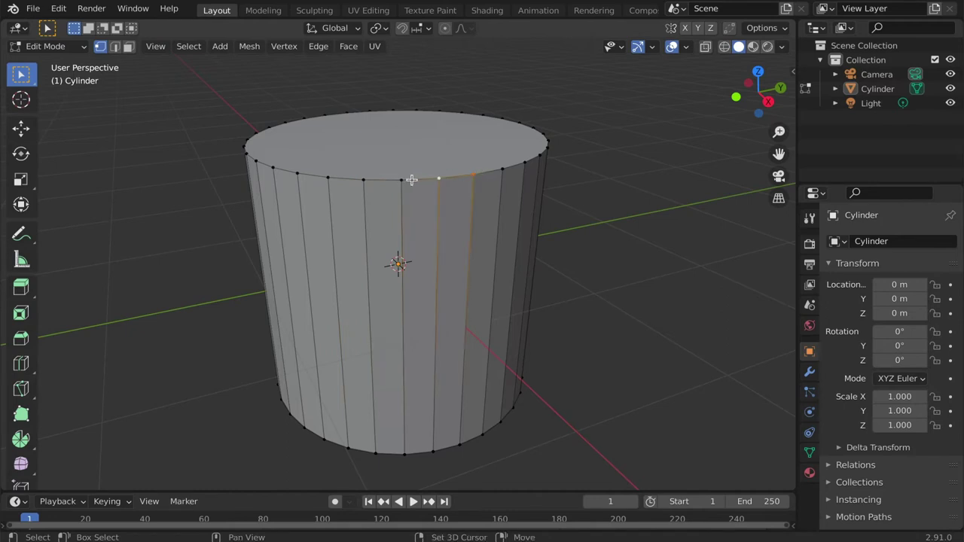
left_click(402, 179, "shift")
left_click(363, 180, "shift")
left_click(328, 177, "shift")
left_click(296, 173, "shift")
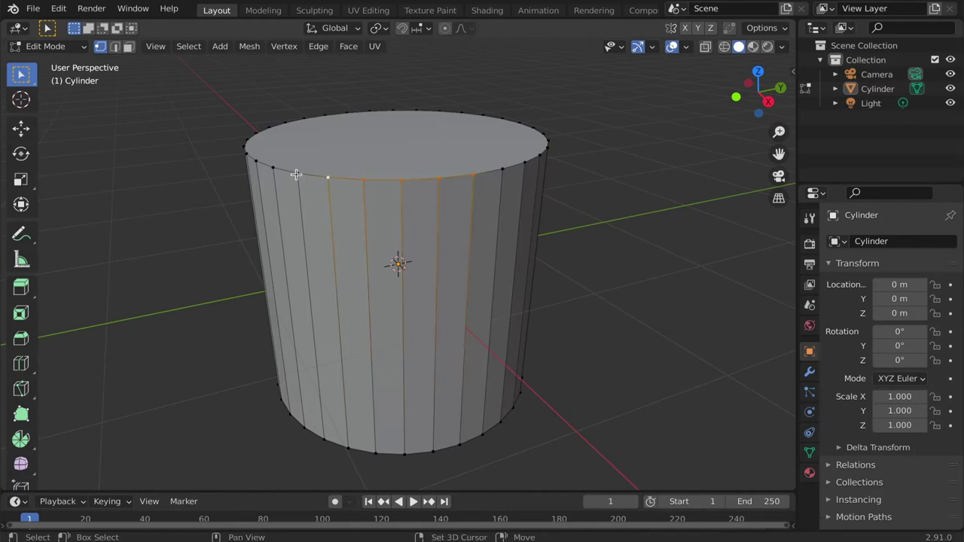
left_click(706, 164)
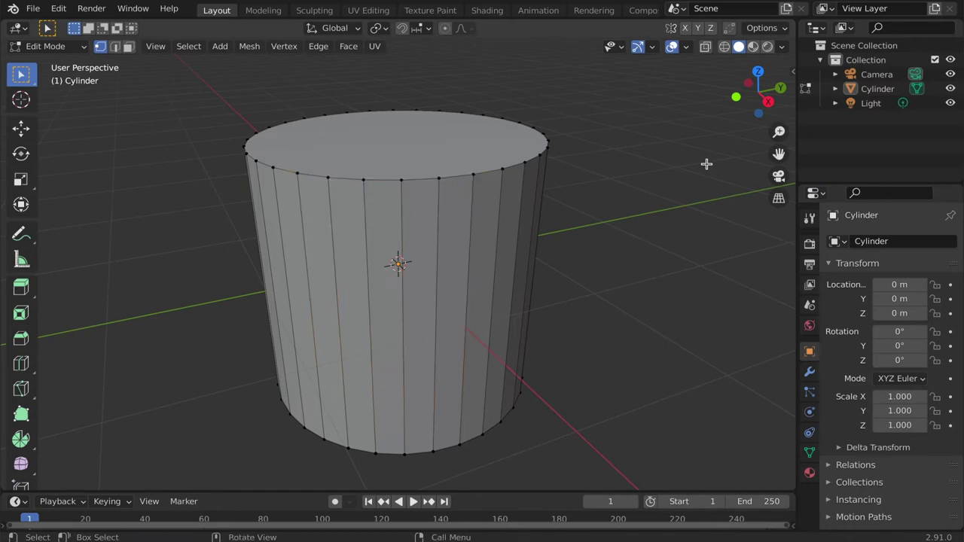
- Select two adjacent top-rim vertices and their bottom counterparts to pick one side face
left_click(440, 179)
left_click(402, 179, "shift")
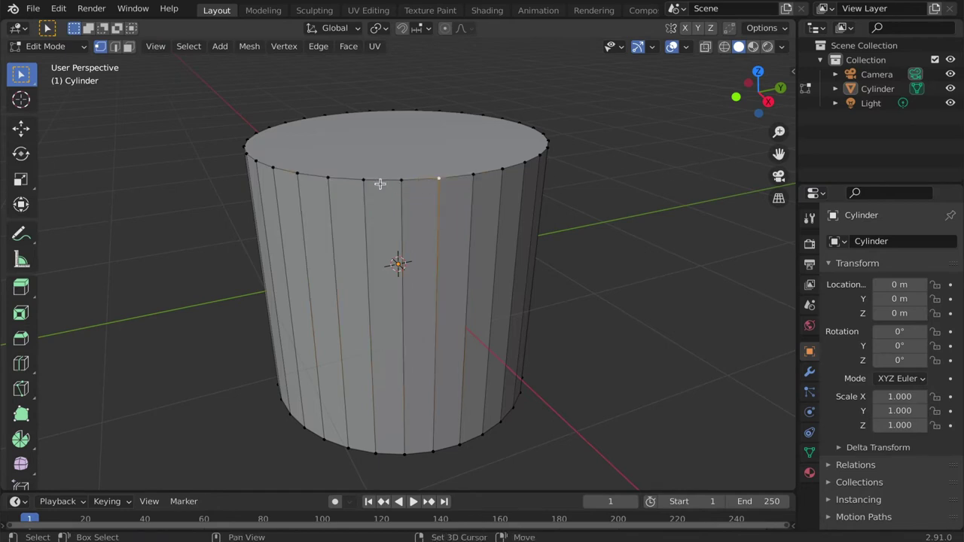
left_click(615, 176)
left_click(401, 180)
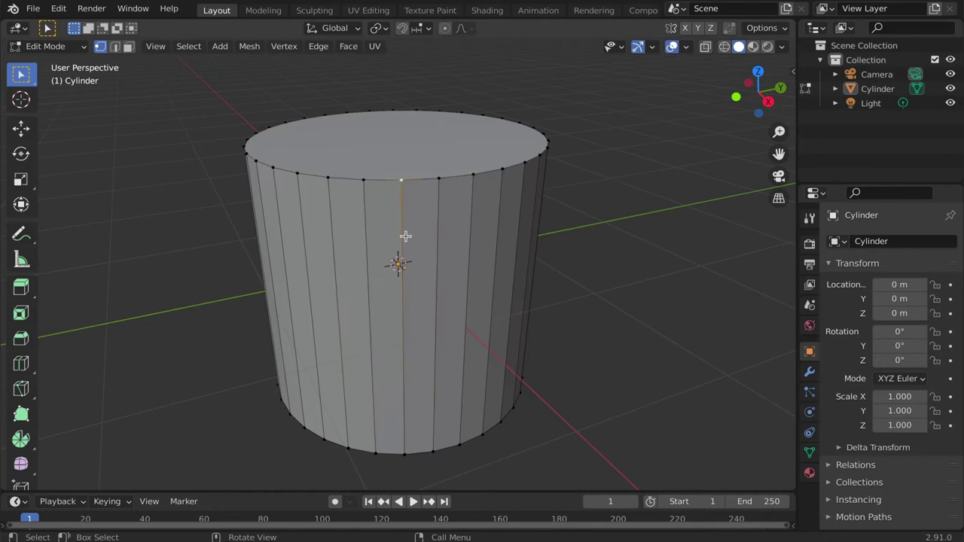
left_click(404, 453, "shift")
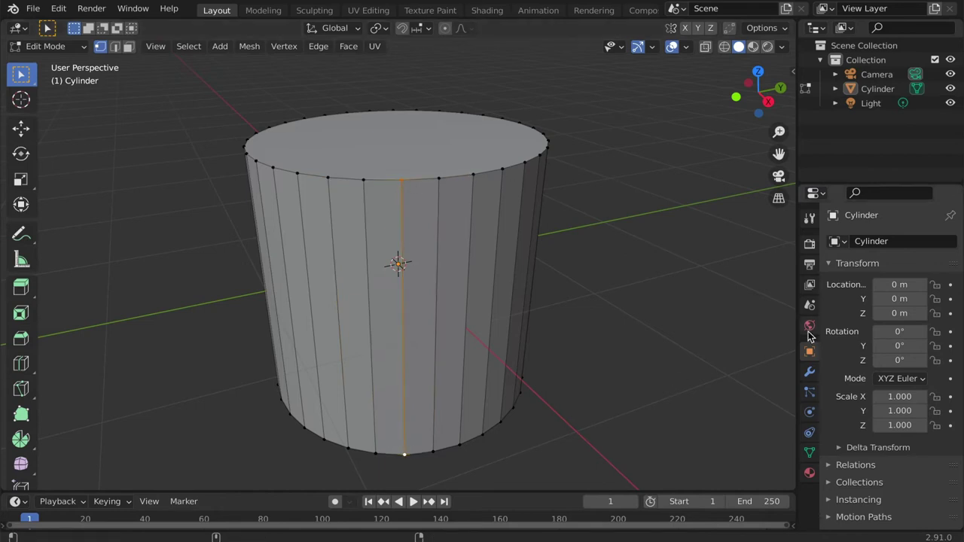
left_click(439, 178, "shift")
left_click(433, 453, "shift")
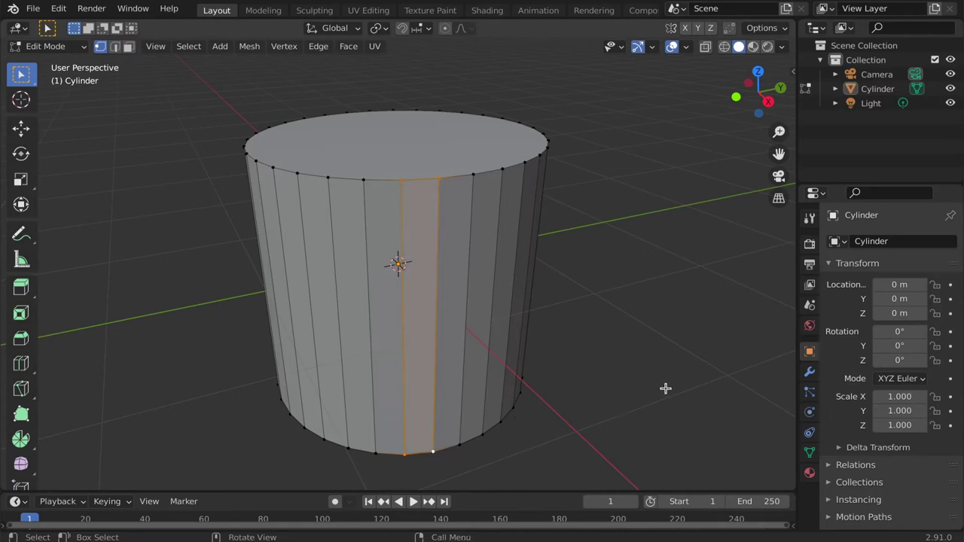
- Box-select and clear the top ring, then cycle vertex, edge and face select modes
left_click(650, 347)
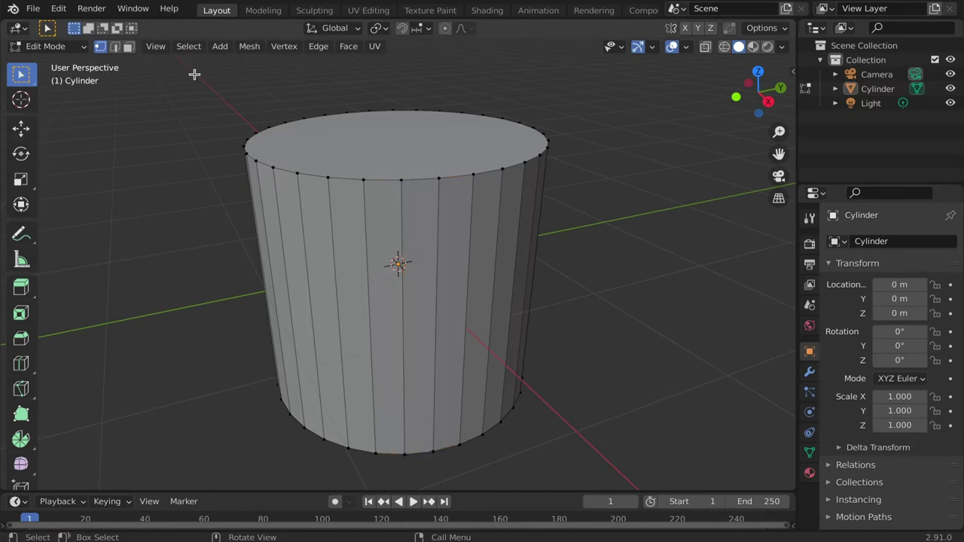
left_click_drag(194, 73, 617, 209)
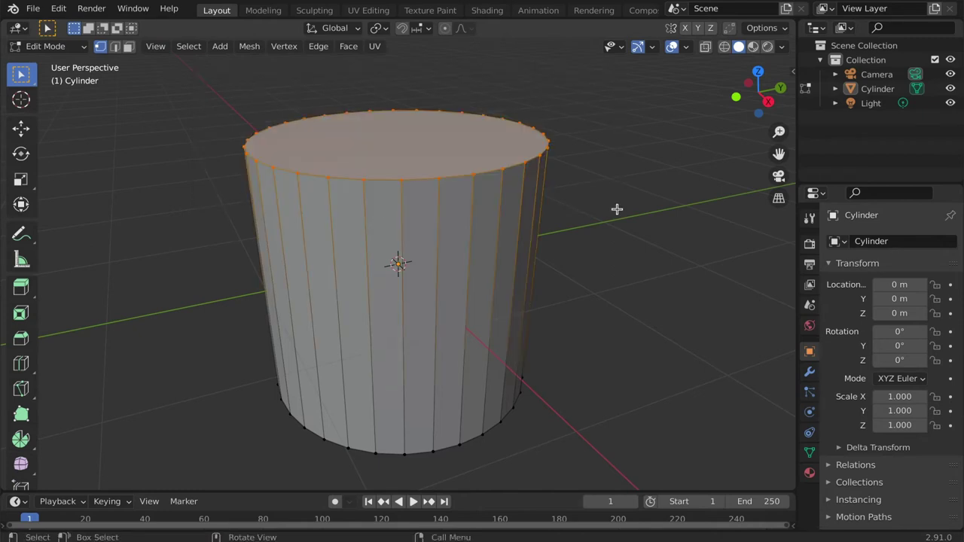
left_click(617, 209)
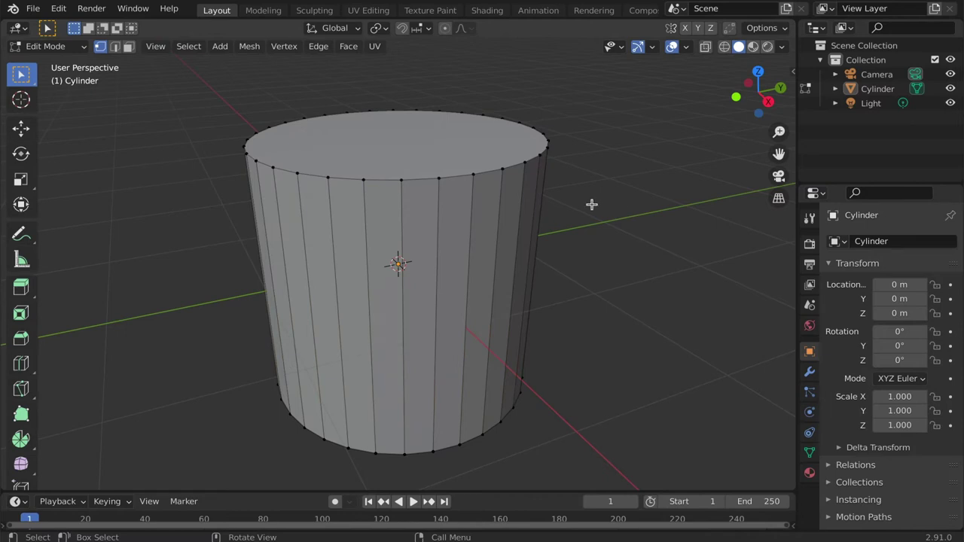
left_click(114, 47)
left_click(128, 48)
key("1")
key("2")
key("3")
key("1")
key("2")
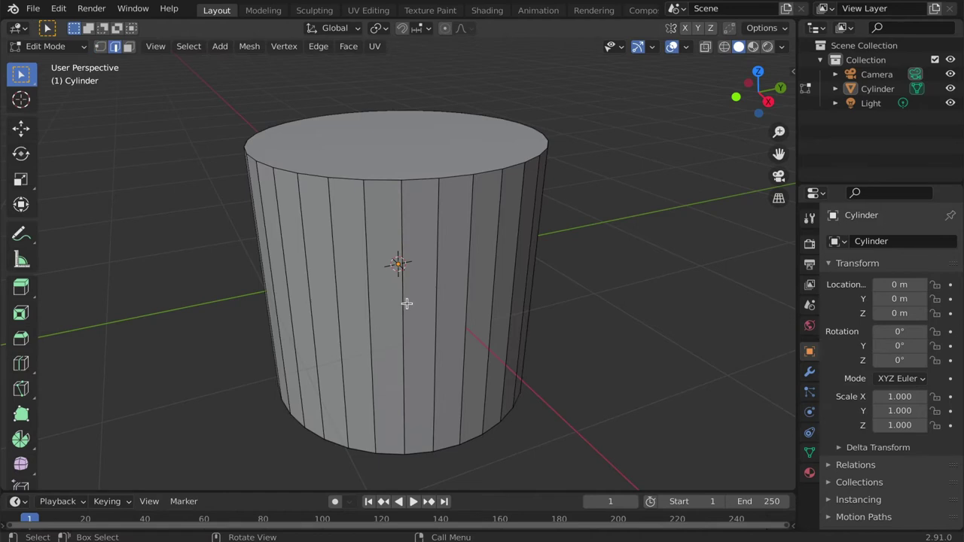
- Select a vertical edge, then a side face, then deselect and return to vertex mode
left_click(401, 302)
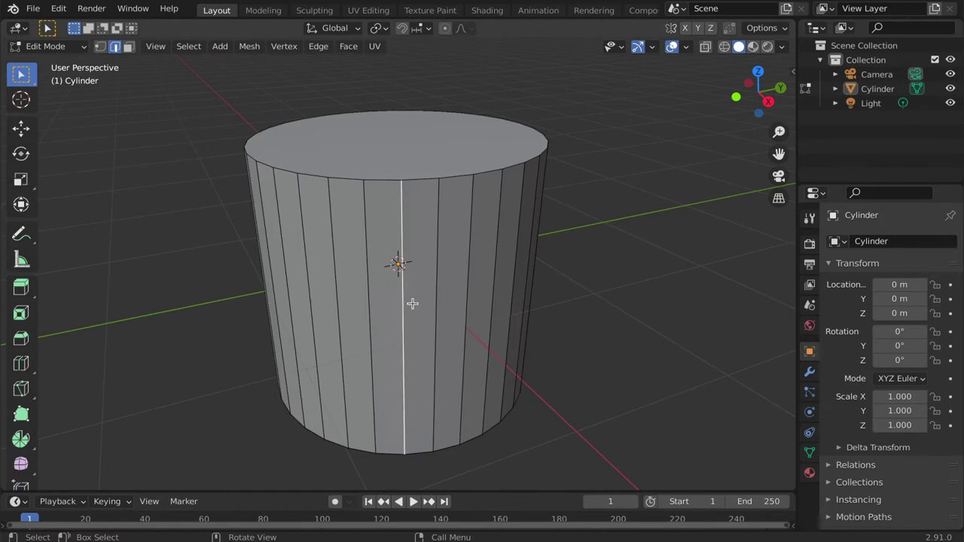
key("3")
left_click(415, 303)
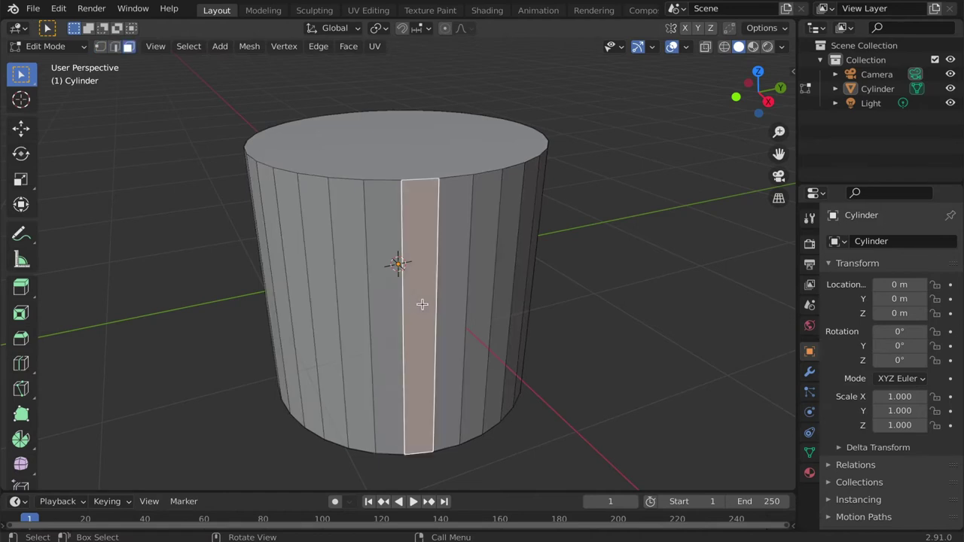
left_click(601, 275)
key("1")
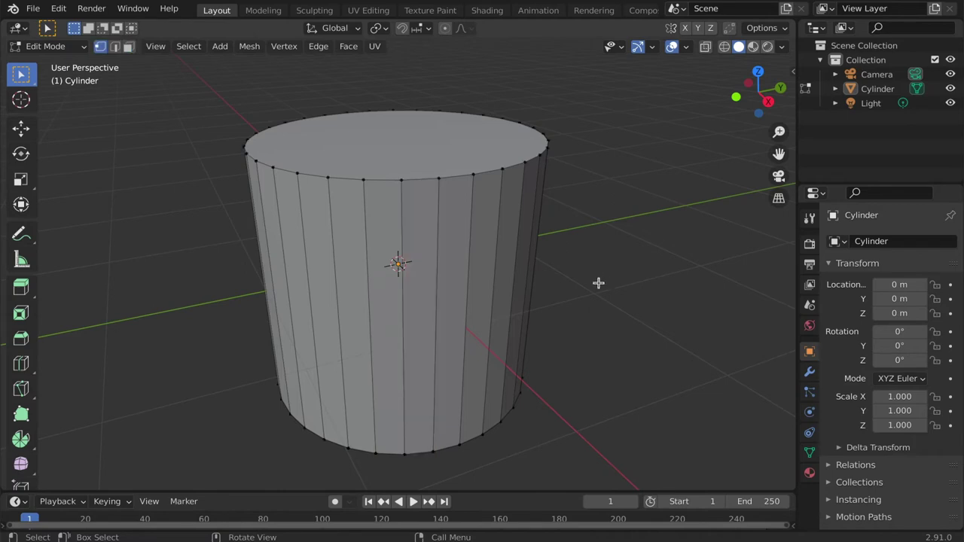
- Toggle the X-Ray see-through view on, off and on again with Alt+Z
left_click(706, 48)
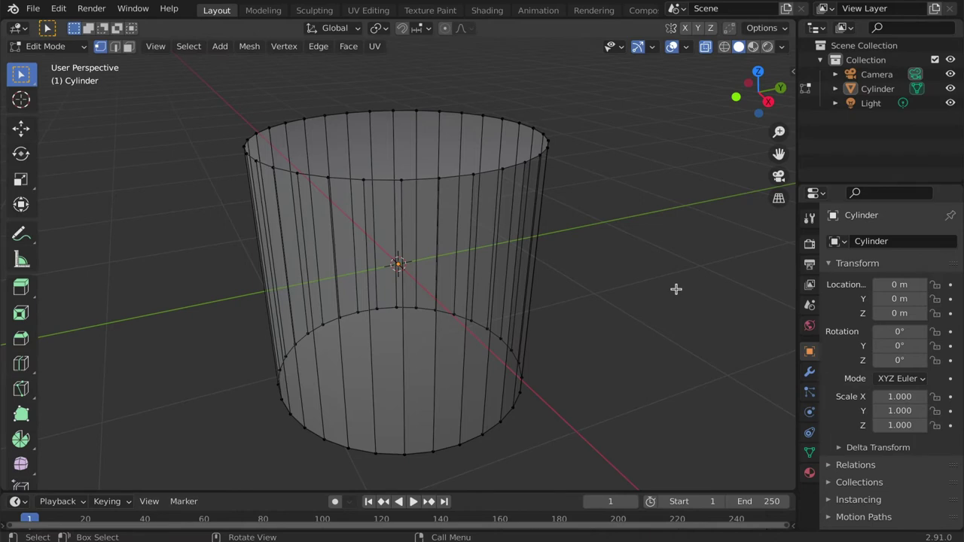
key("alt+z")
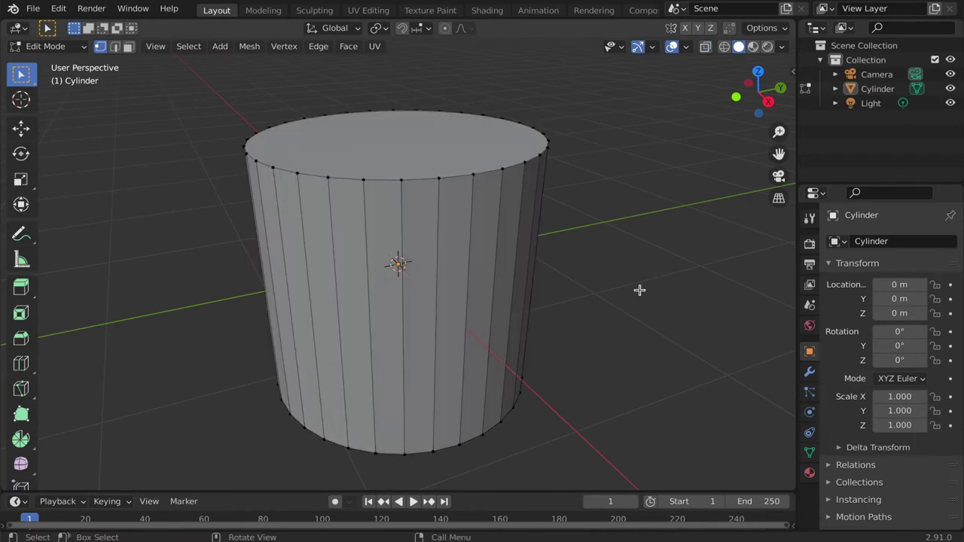
key("alt+z")
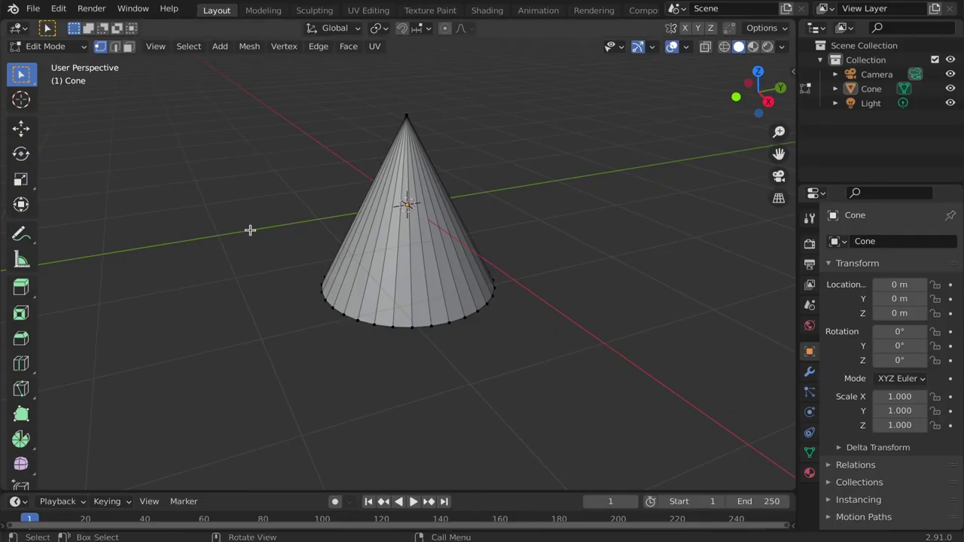
- Box-select base vertices, try a move and cancel it, then enlarge the cone
left_click_drag(297, 247, 379, 377)
key("g")
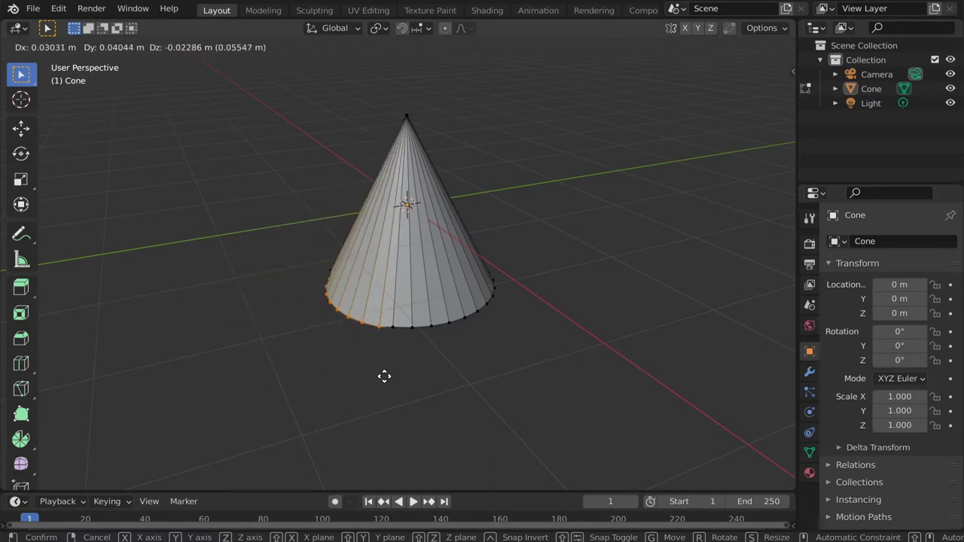
key("Escape")
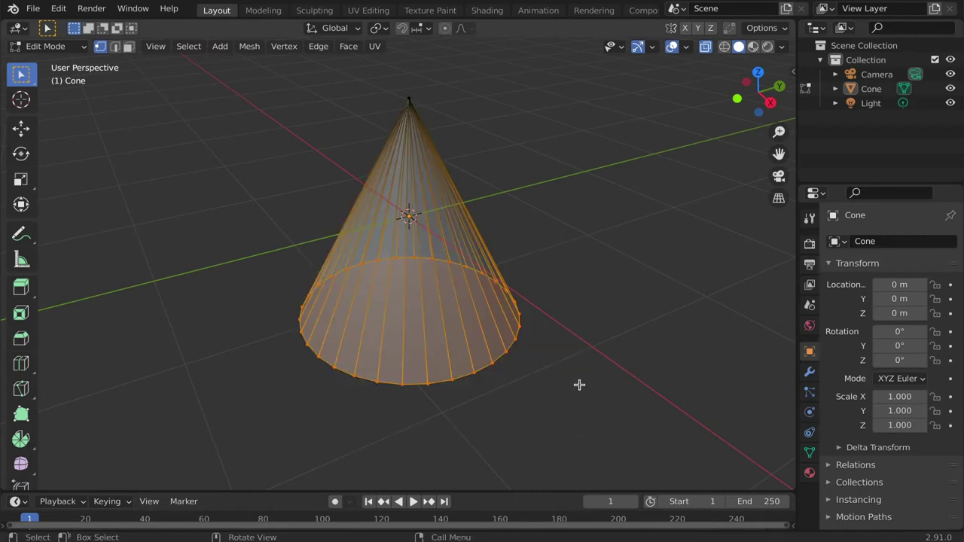
key("s")
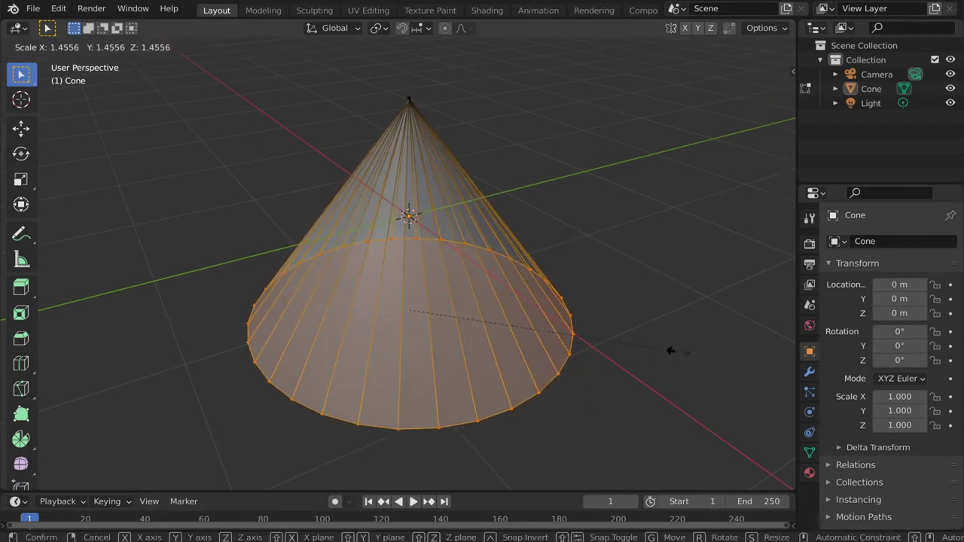
left_click(671, 351)
- Move the tip vertex up-right, then select all and rotate the whole cone
left_click(403, 95)
key("g")
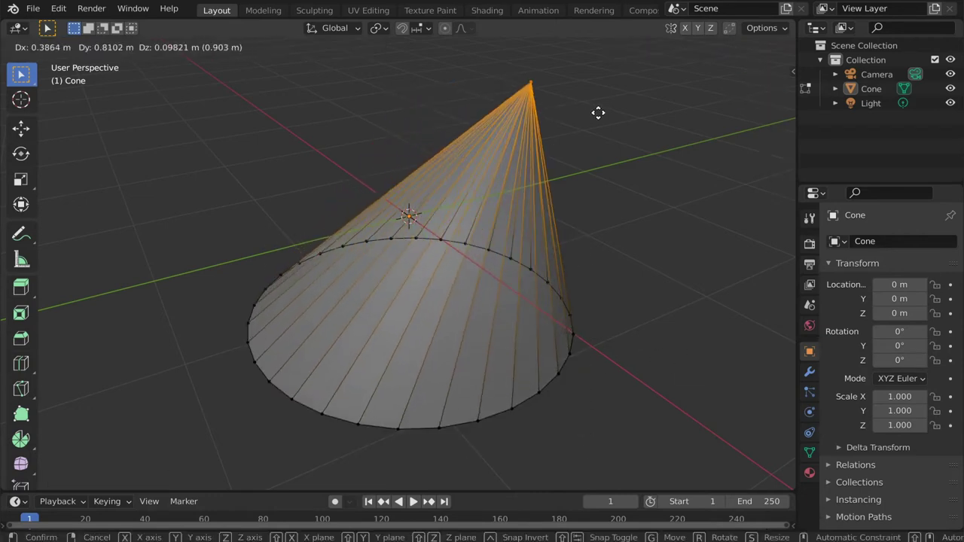
left_click(596, 112)
key("a")
key("r")
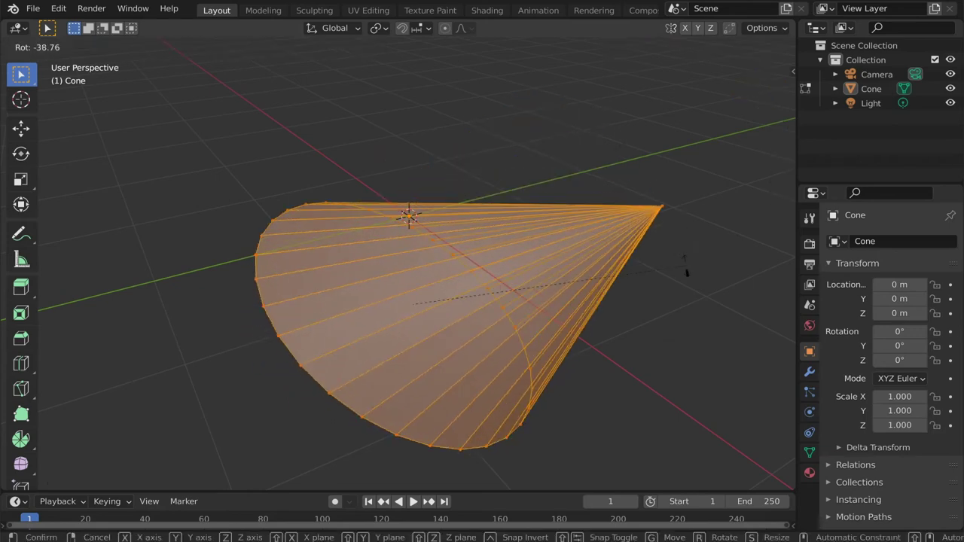
left_click(687, 273)
key("alt+a")
- Drag the tip vertex down toward the base, flattening the cone into a disk
scroll(683, 269, "down", 3)
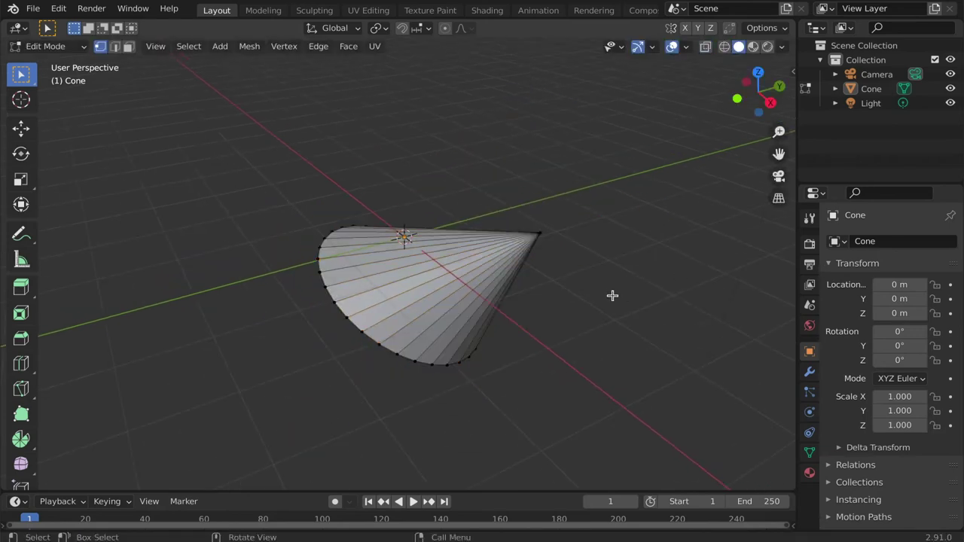
middle_click_drag(613, 296, 538, 203)
left_click(550, 230)
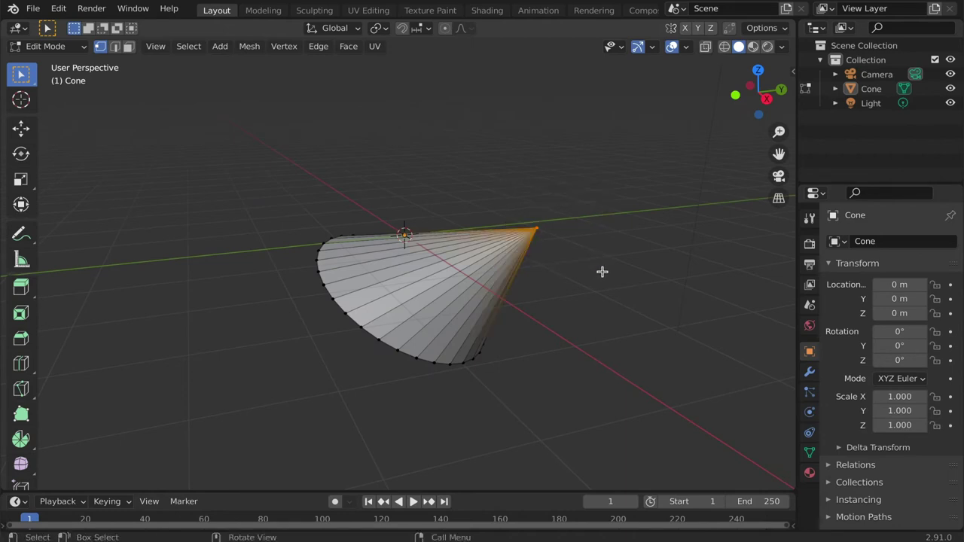
key("g")
left_click(500, 308)
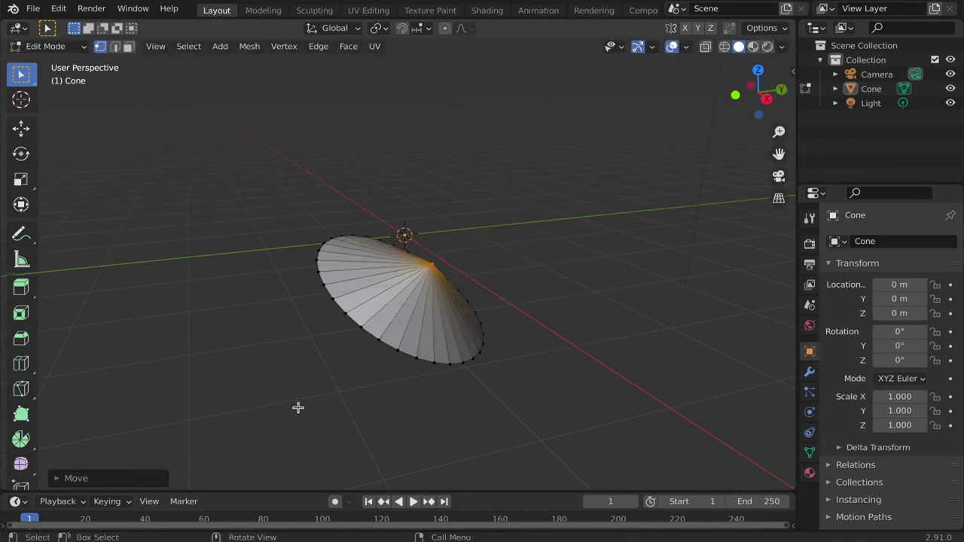
mouse_move(297, 408)
middle_mouse_down()
mouse_move(449, 407)
mouse_move(234, 400)
mouse_move(284, 411)
middle_mouse_up()
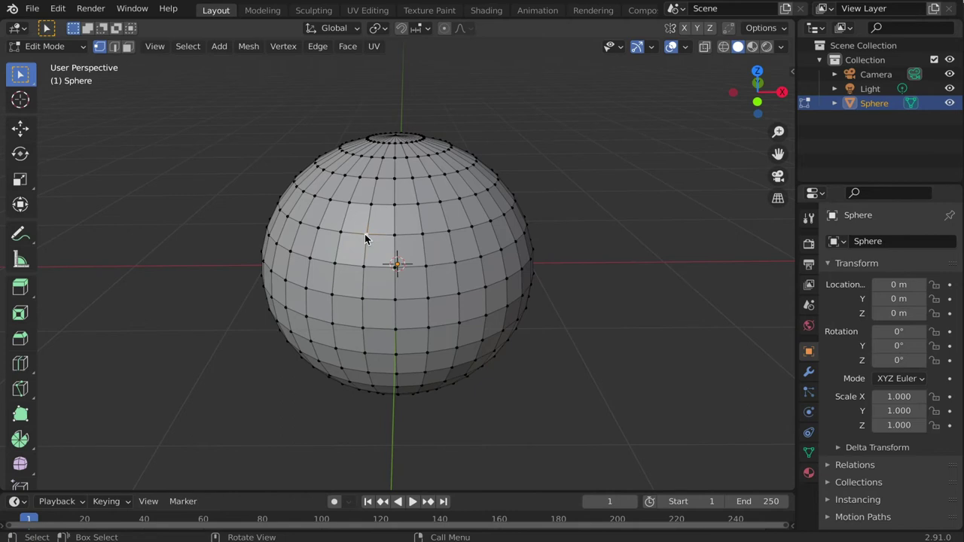
- Delete the selected sphere vertices via X > Vertices and zoom in on the hole
key("x")
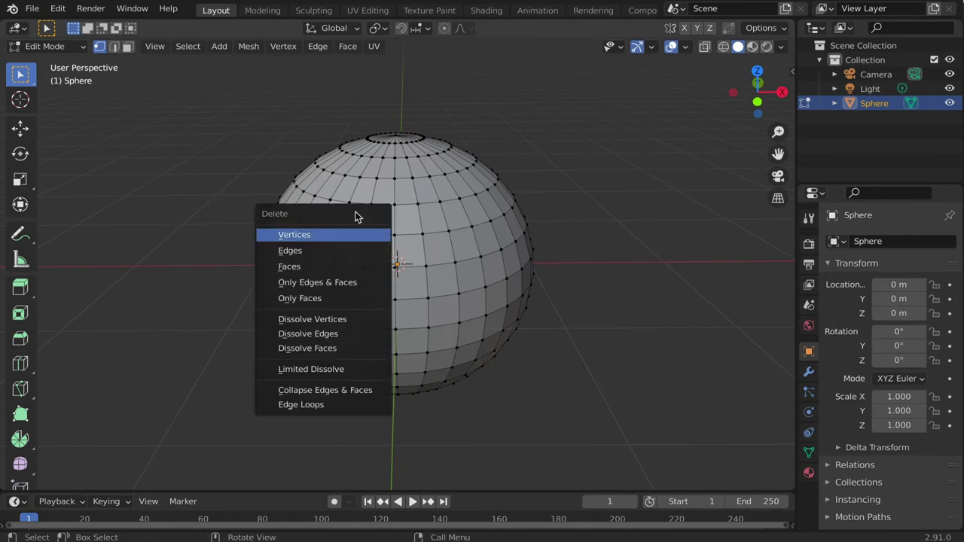
left_click(357, 237)
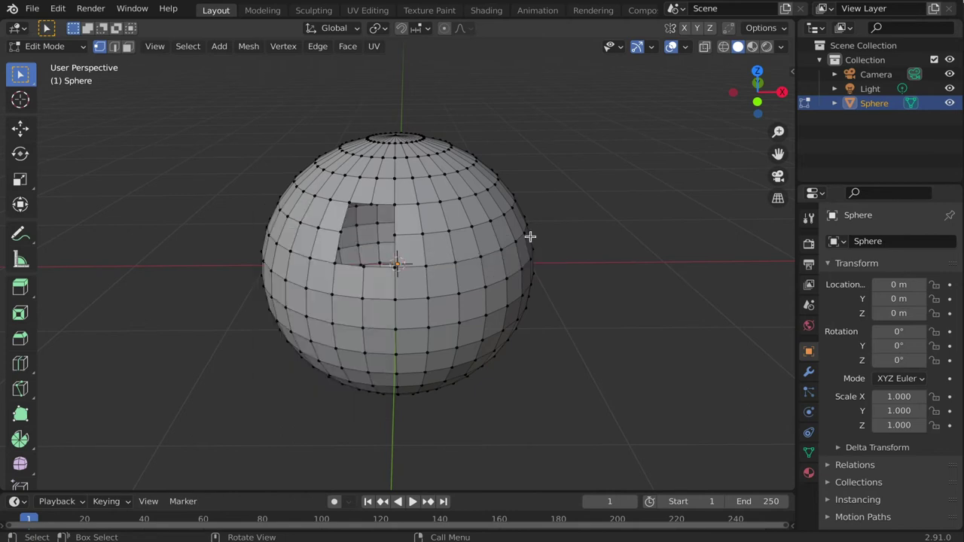
scroll(609, 235, "up", 3)
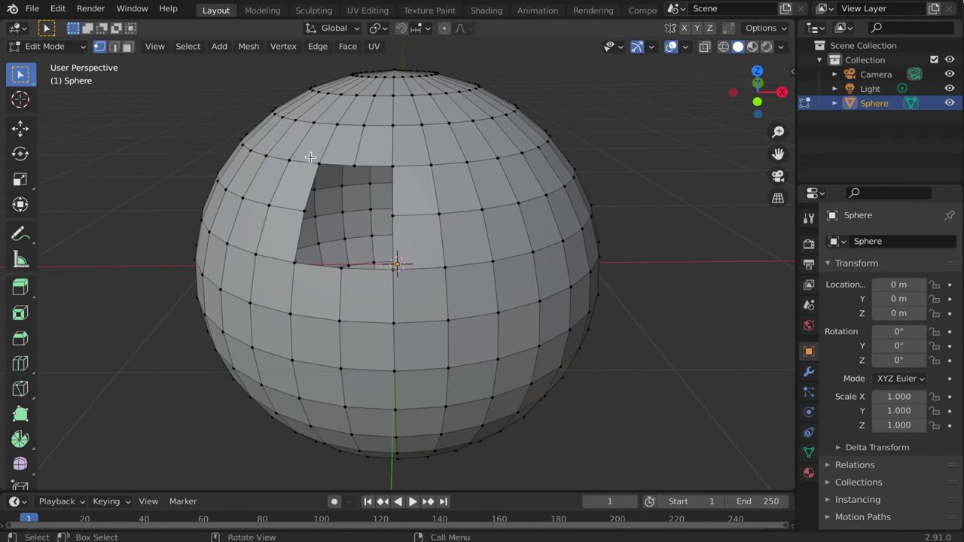
- Select the seven vertices around the hole's rim and fill them with one face using F
left_click(318, 163)
left_click(354, 164, "shift")
left_click(391, 164, "shift")
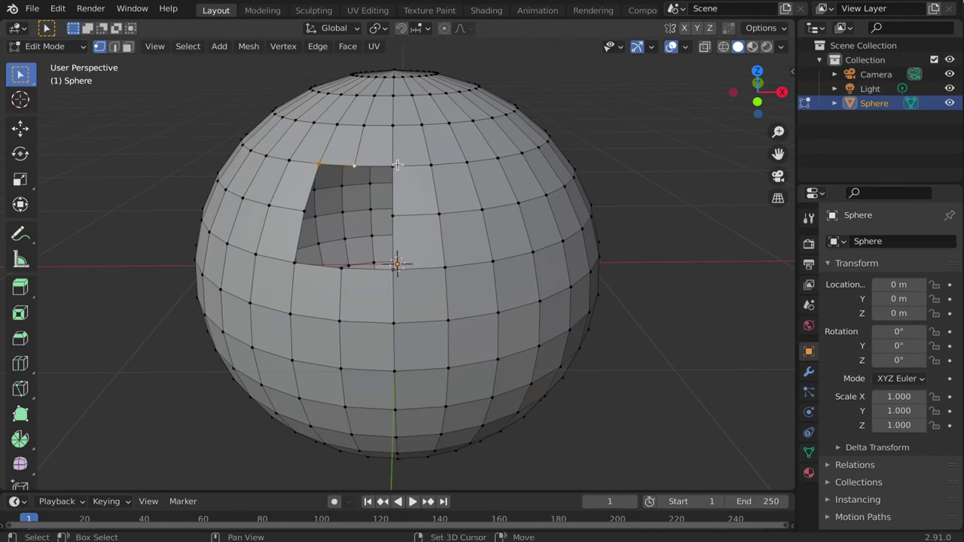
left_click(392, 216, "shift")
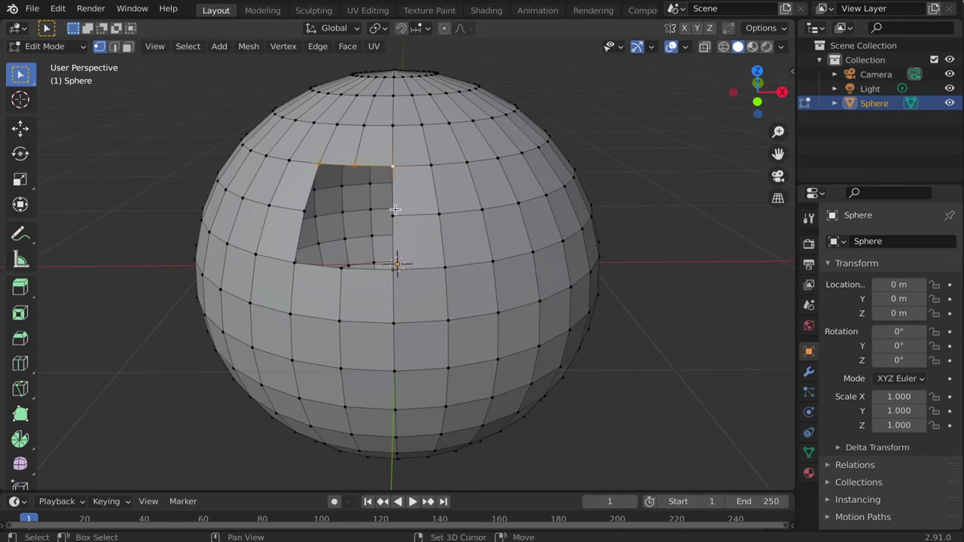
left_click(341, 267, "shift")
left_click(294, 262, "shift")
left_click(297, 209, "shift")
left_click(348, 46)
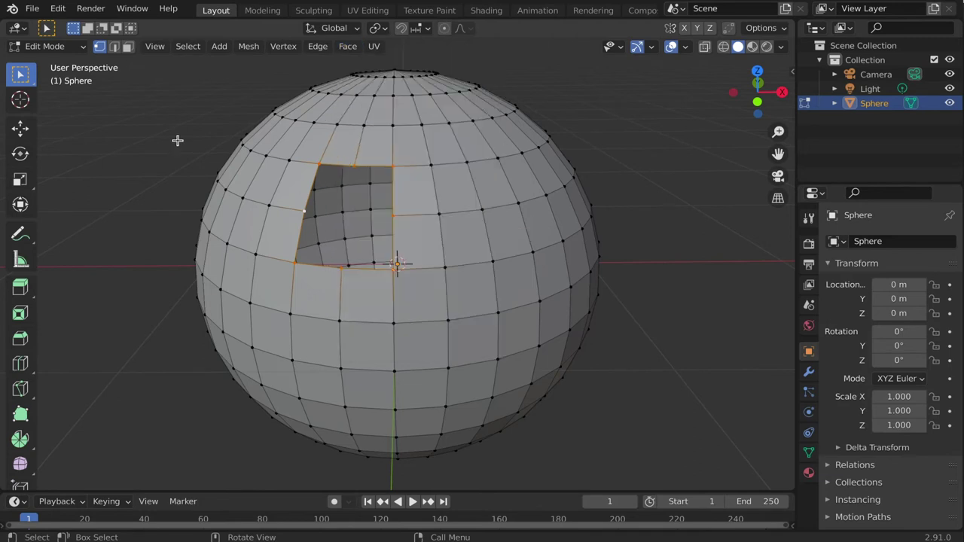
key("f")
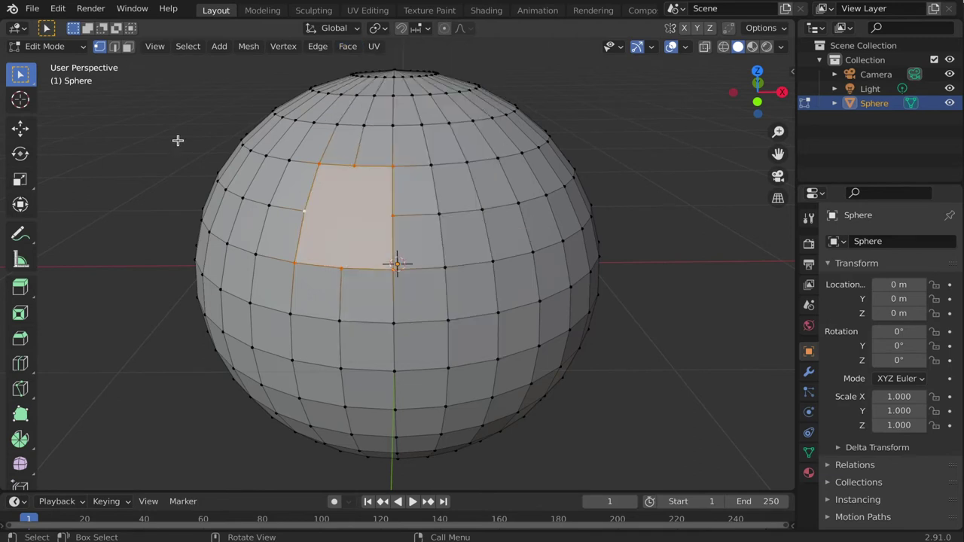
middle_click_drag(661, 176, 510, 177)
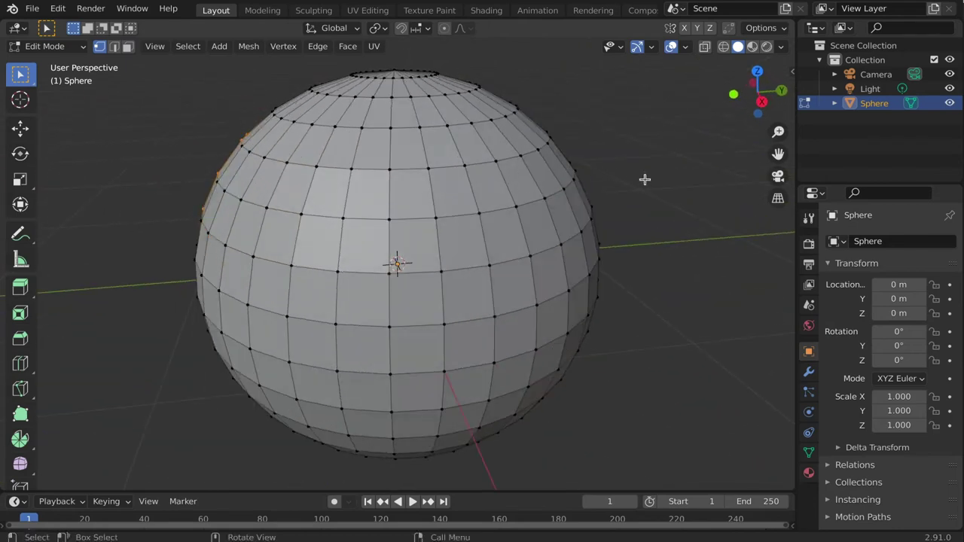
- Box-select one face's four vertices and apply Subdivide from the right-click menu
key("alt+a")
left_click_drag(333, 217, 406, 300)
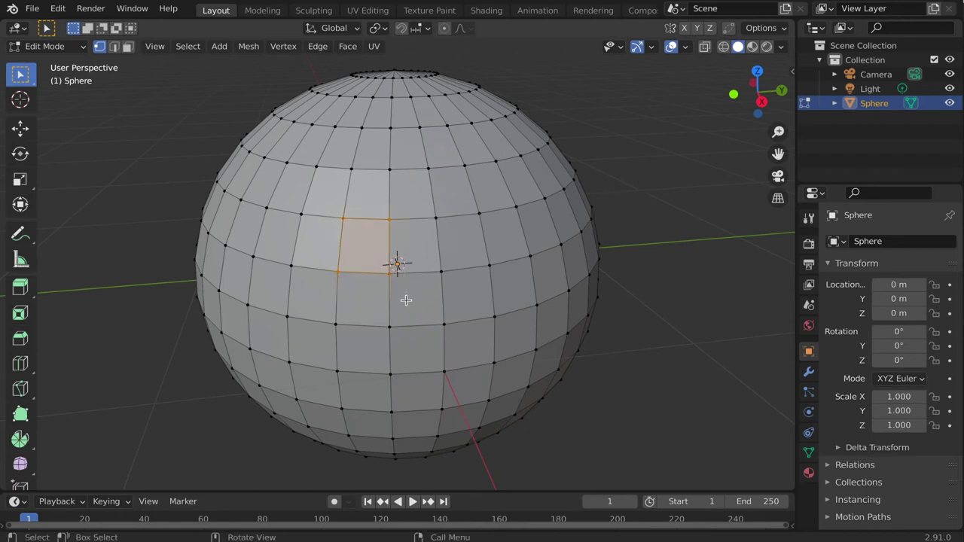
right_click(366, 257)
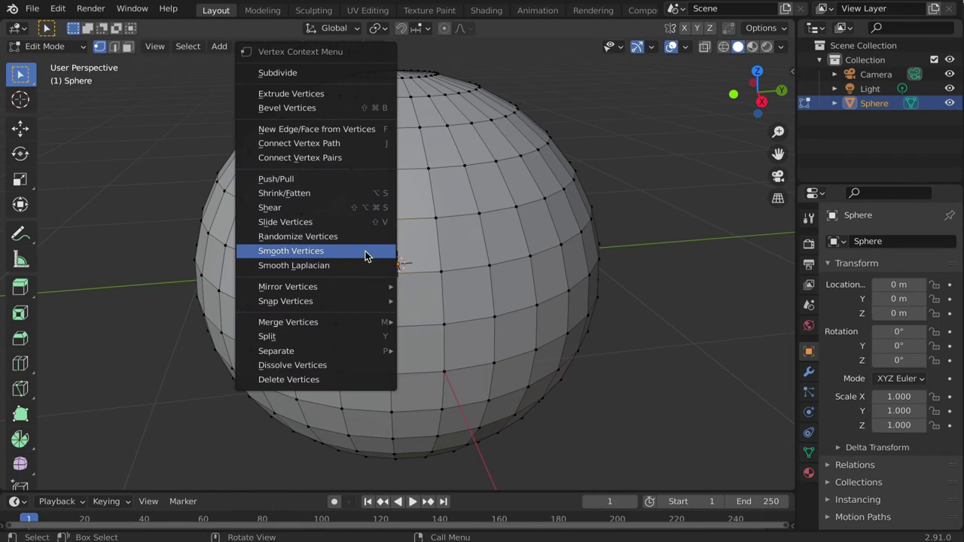
left_click(330, 73)
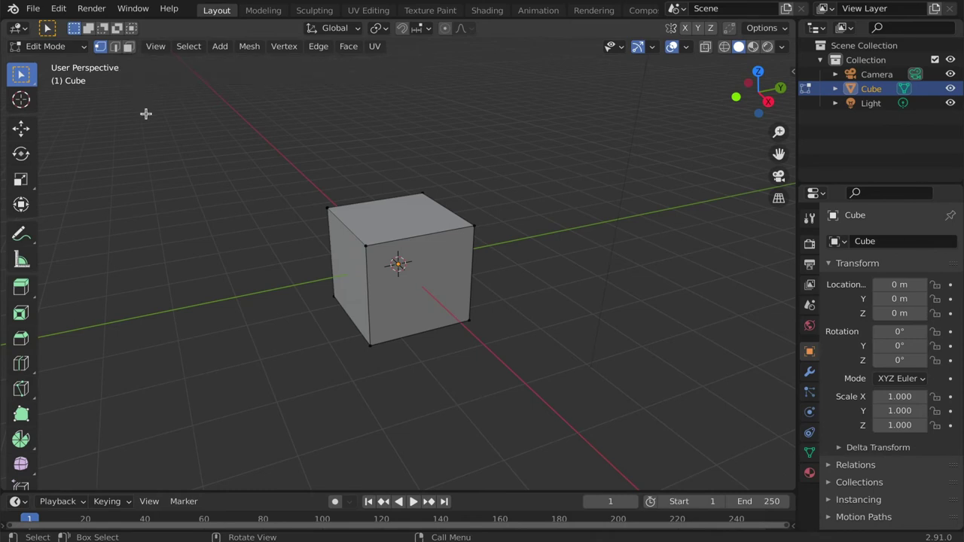
- In face mode, extrude the cube's top face upward into a second block
key("3")
left_click(411, 223)
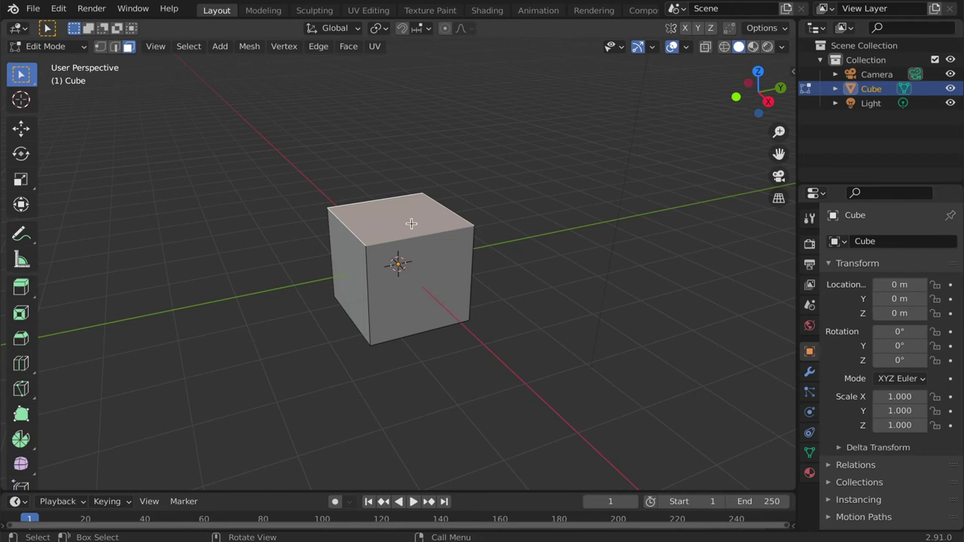
left_click(21, 288)
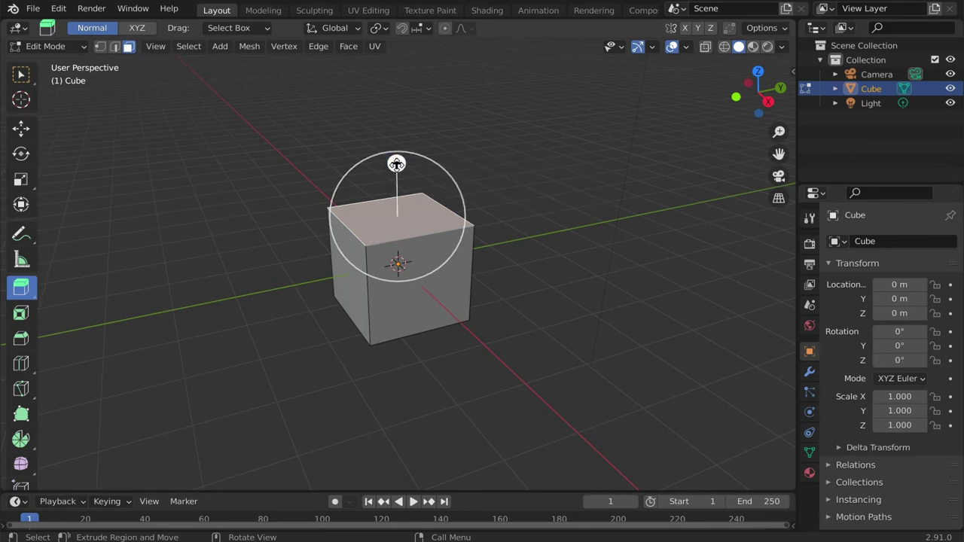
left_click_drag(397, 164, 398, 63)
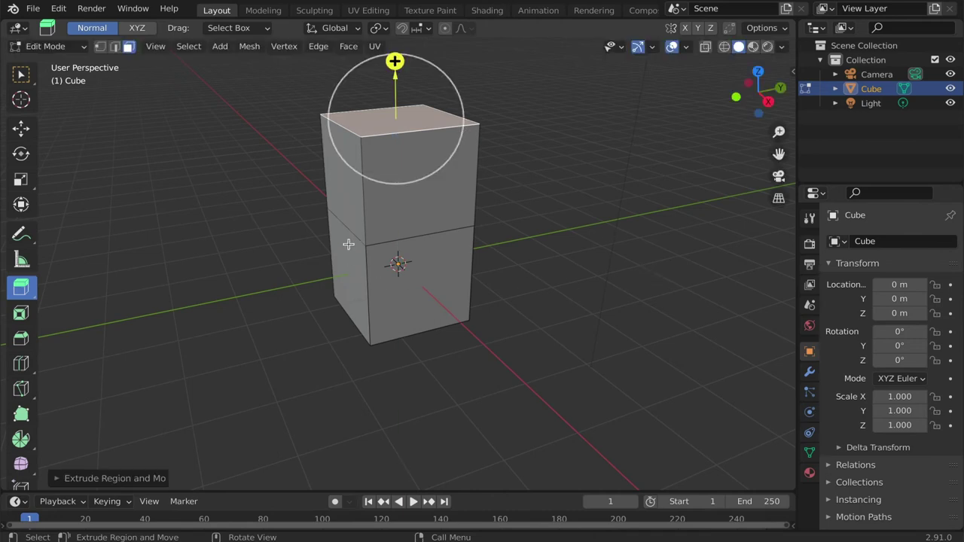
- Extrude the upper block's left side face outward into an arm
left_click(347, 209)
left_click_drag(348, 209, 200, 268)
scroll(595, 297, "down", 4)
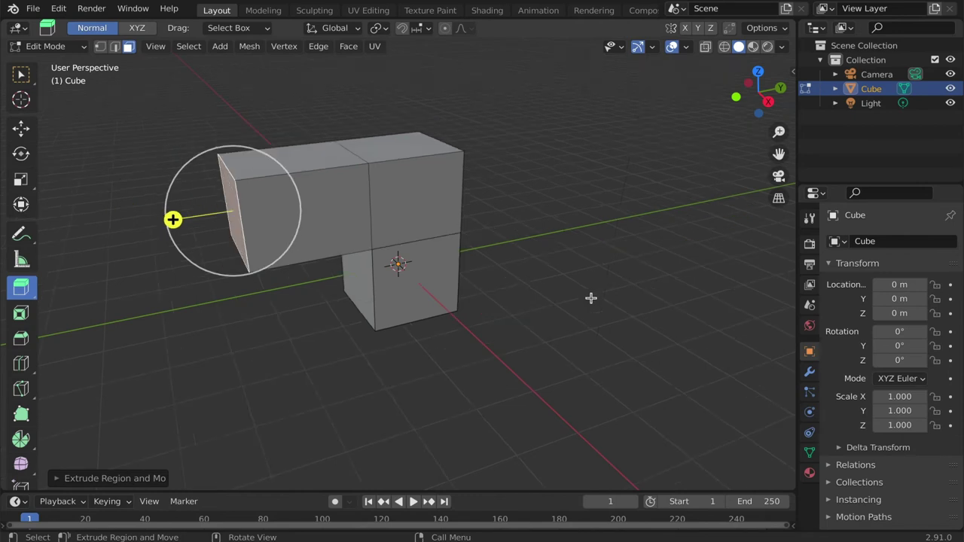
middle_click_drag(369, 293, 472, 311)
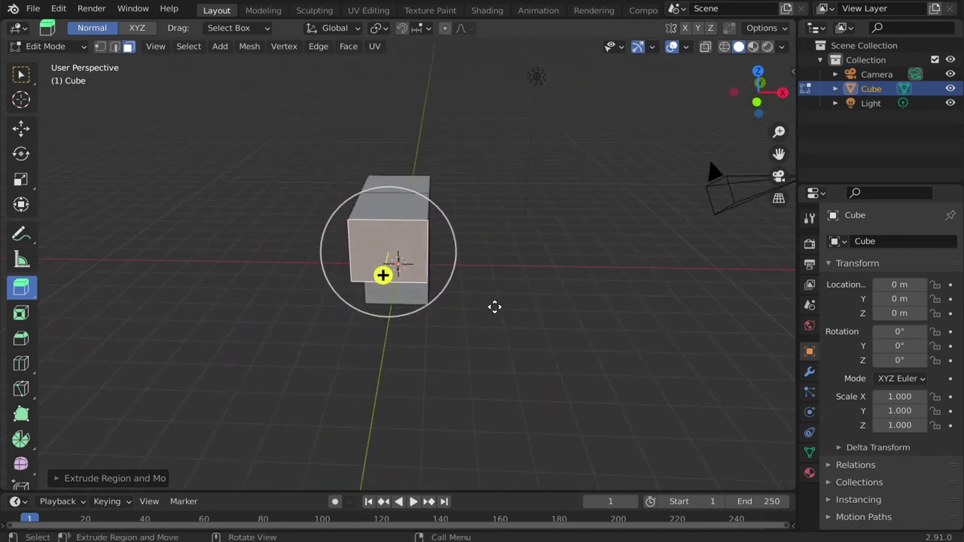
- Move the arm's end face, extrude it again, and enlarge it to about 1.33
key("g")
left_click(423, 297)
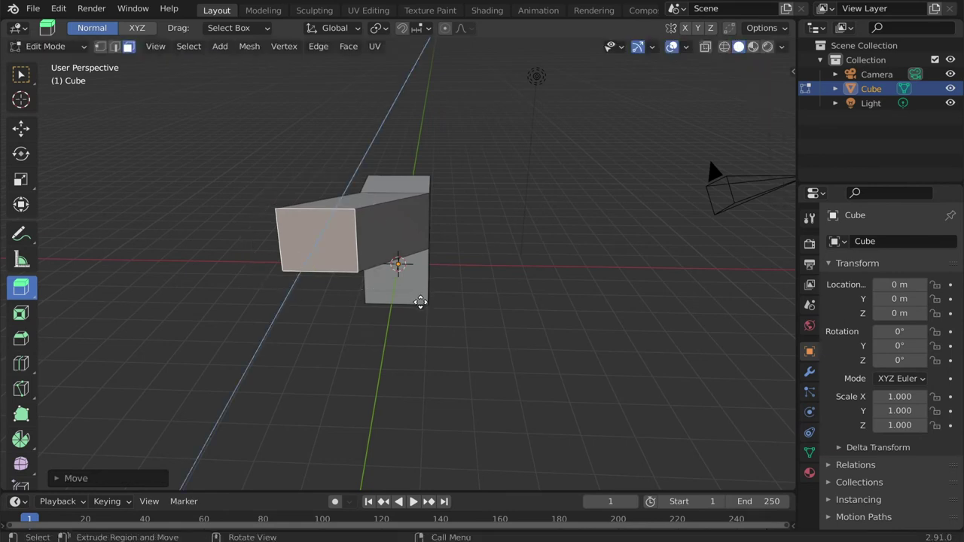
key("e")
left_click(390, 350)
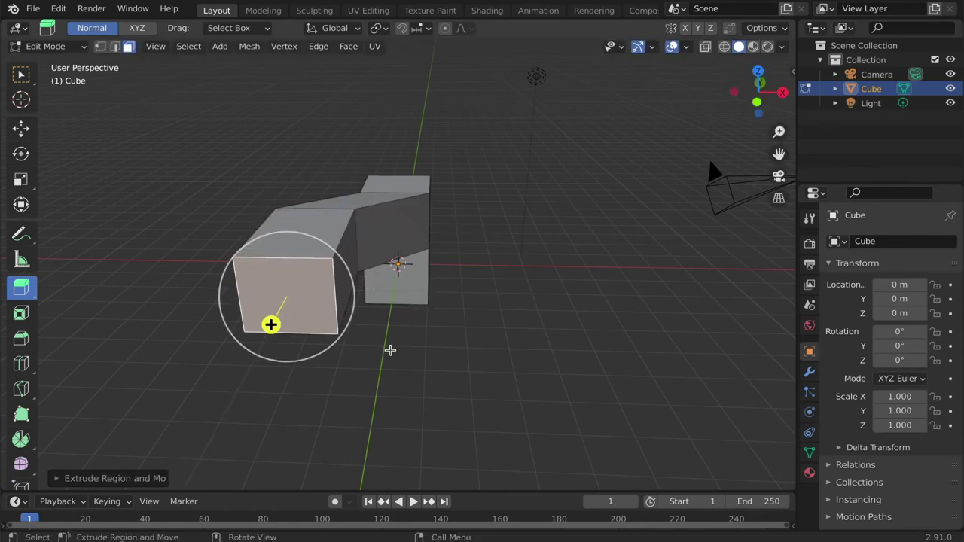
key("s")
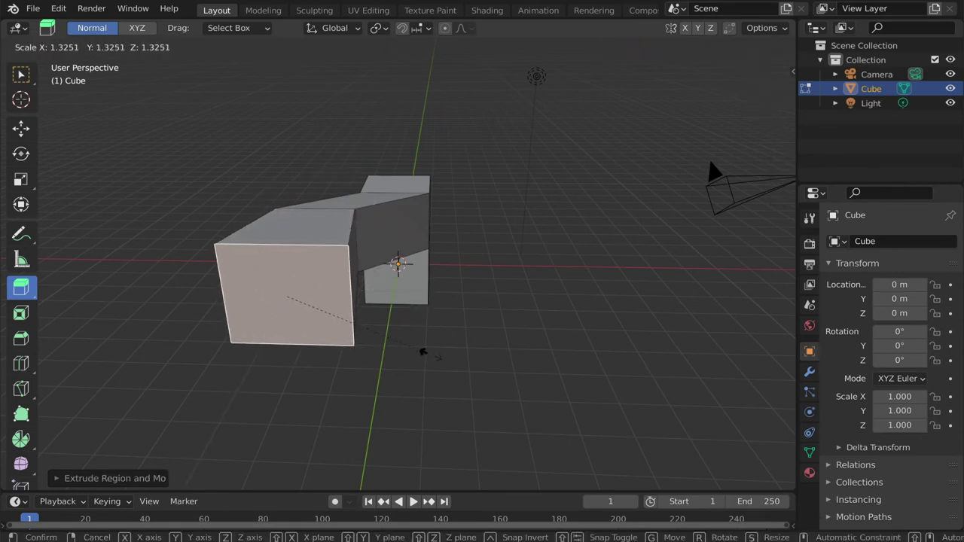
left_click(430, 354)
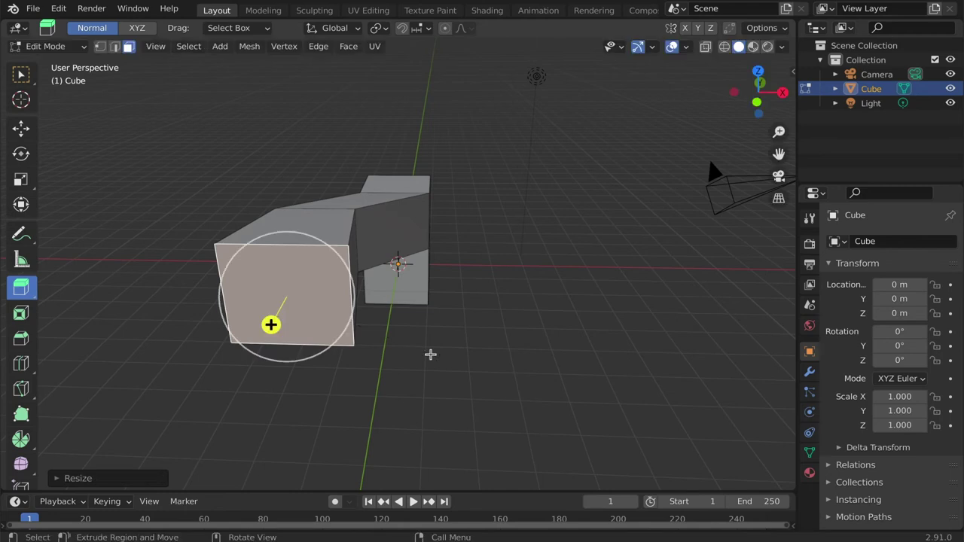
key("e")
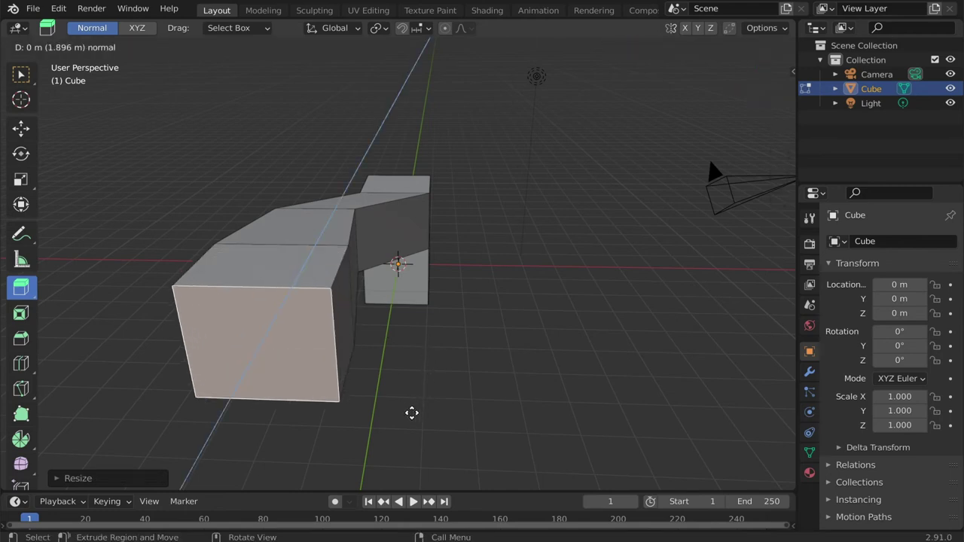
- Cancel the extra extrusion, shrink the arm's end face, and extrude it into a narrower box
right_click(410, 409)
middle_click_drag(409, 409, 450, 384)
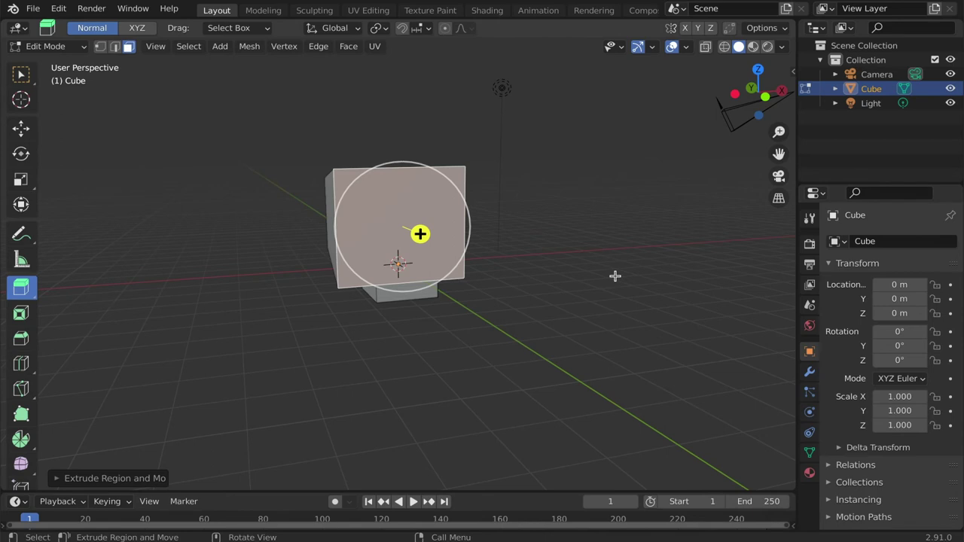
key("s")
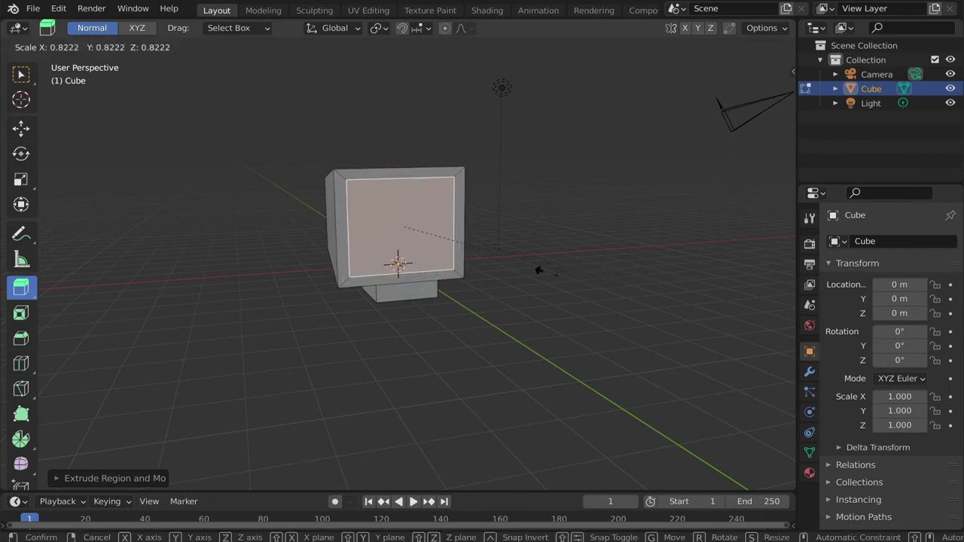
left_click(524, 272)
key("e")
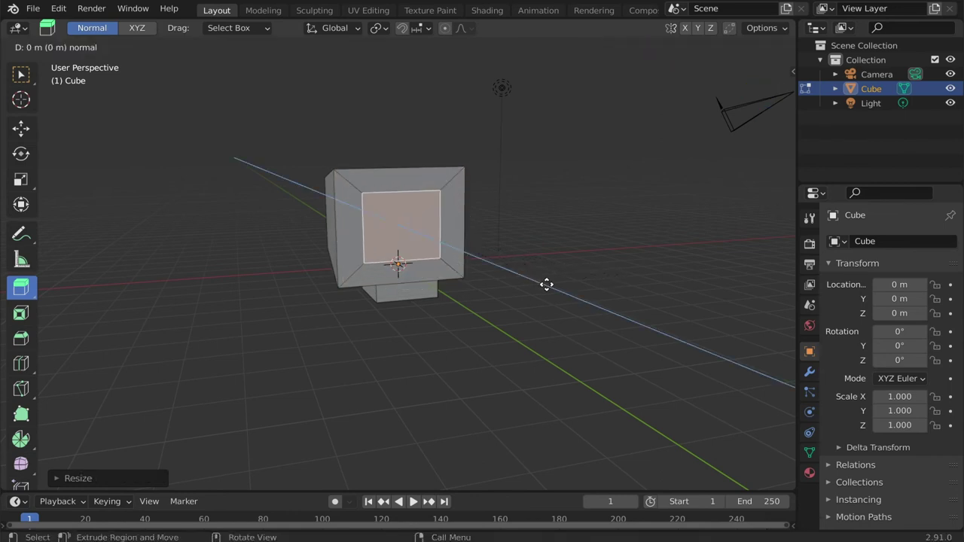
left_click(585, 317)
mouse_move(649, 260)
middle_mouse_down()
mouse_move(532, 271)
mouse_move(450, 263)
mouse_move(635, 257)
middle_mouse_up()
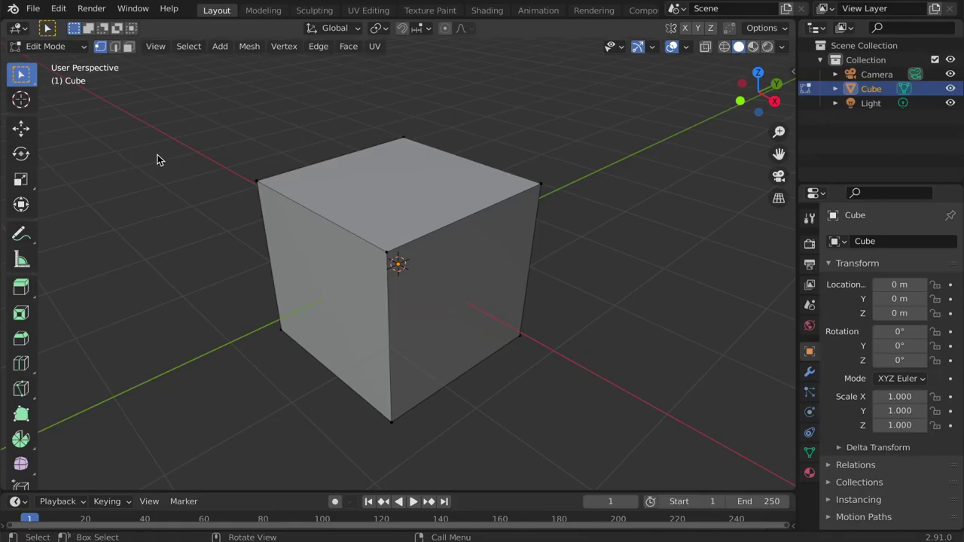
- In edge mode, select the cube's four top edges
left_click(116, 47)
left_click(348, 153)
left_click(456, 155, "shift")
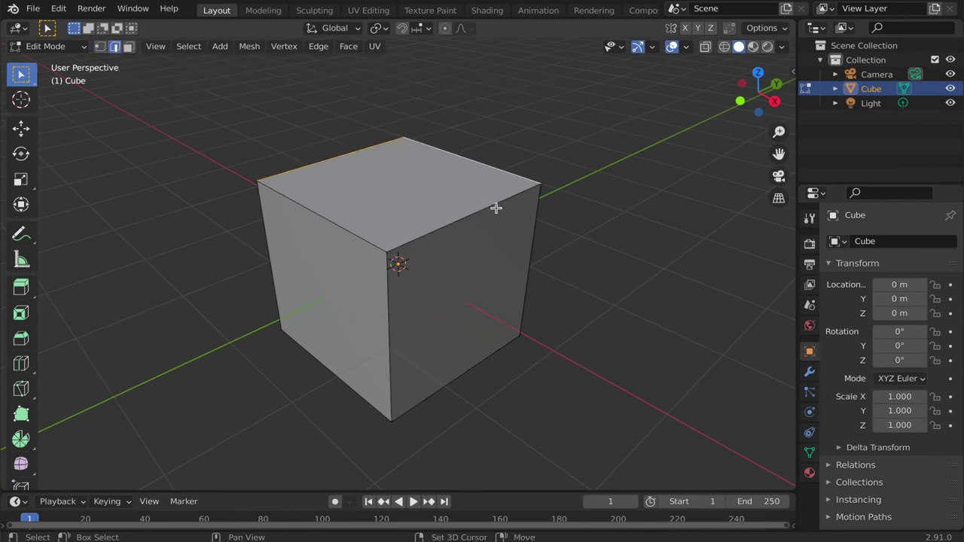
left_click(495, 206, "shift")
left_click(346, 229, "shift")
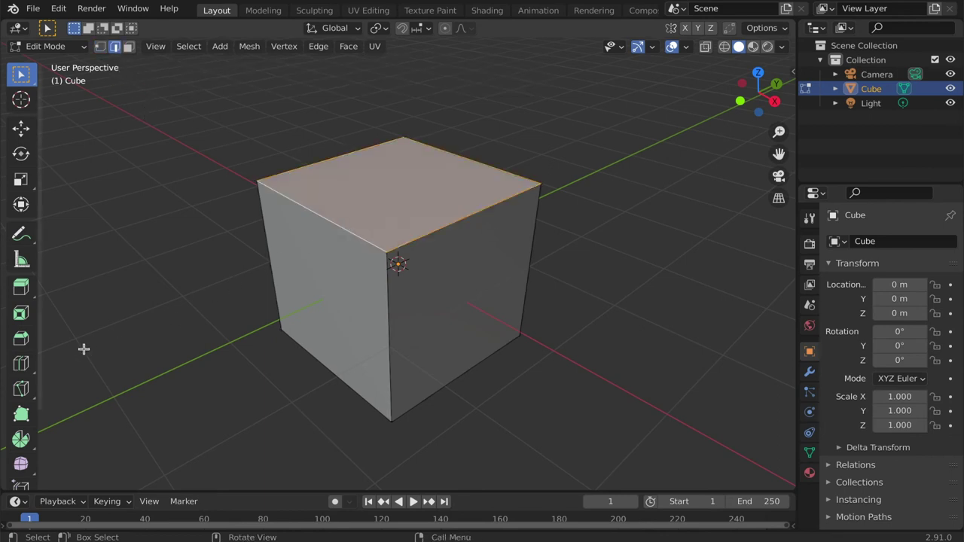
- Bevel the four top edges into broad sloped chamfers
left_click(26, 343)
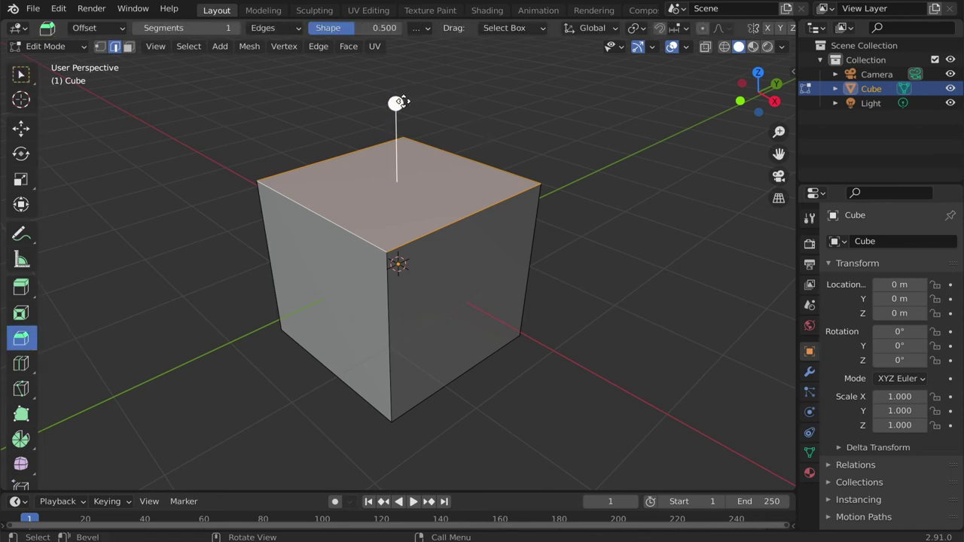
left_click_drag(400, 101, 474, 253)
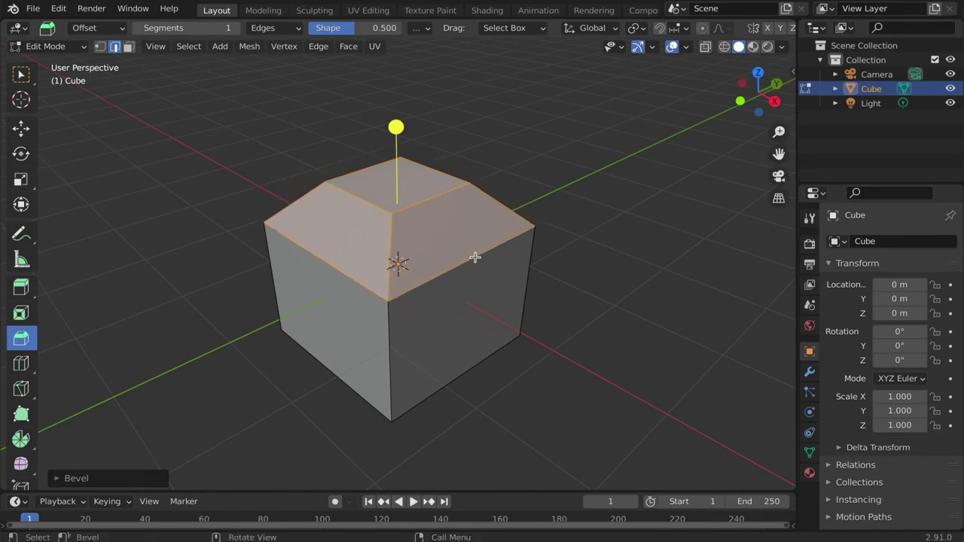
left_click(642, 244)
middle_click_drag(644, 247, 622, 214)
key("a")
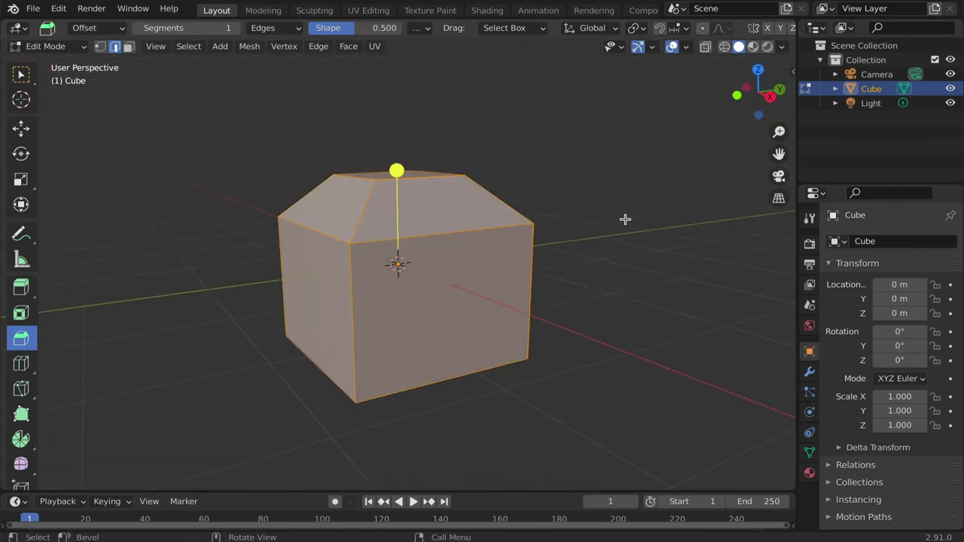
- Bevel all the cube's edges with Ctrl+B and set the bevel width to 0.241 m
key("ctrl+b")
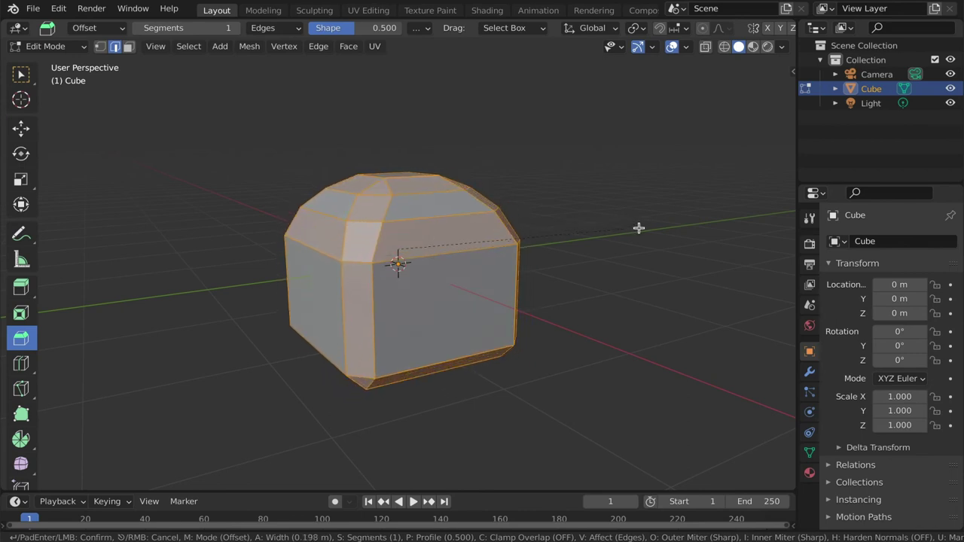
left_click(642, 229)
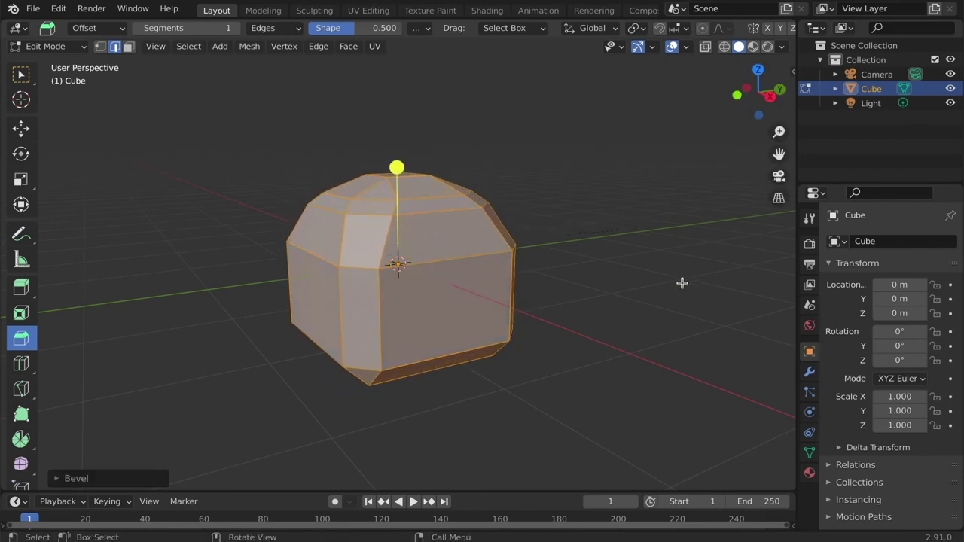
left_click(140, 480)
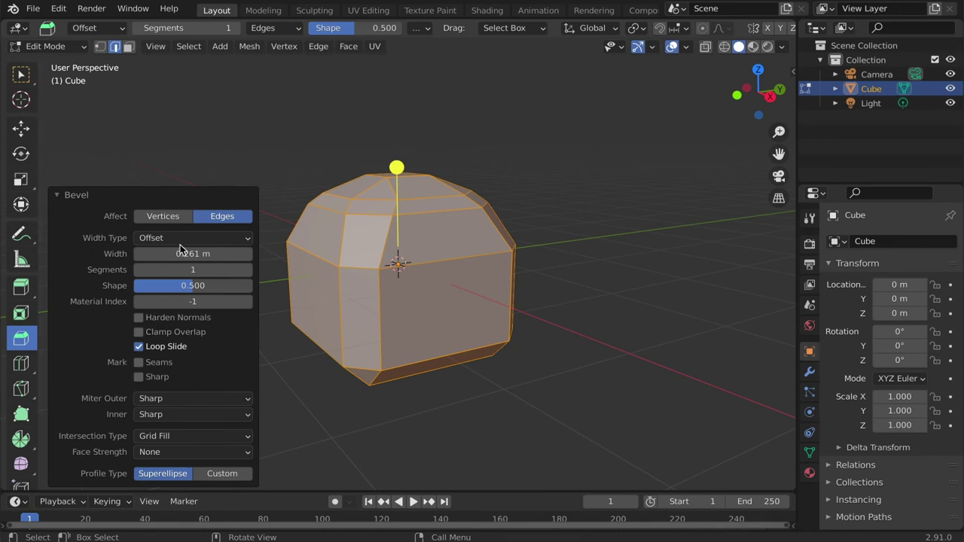
left_click_drag(181, 249, 198, 250)
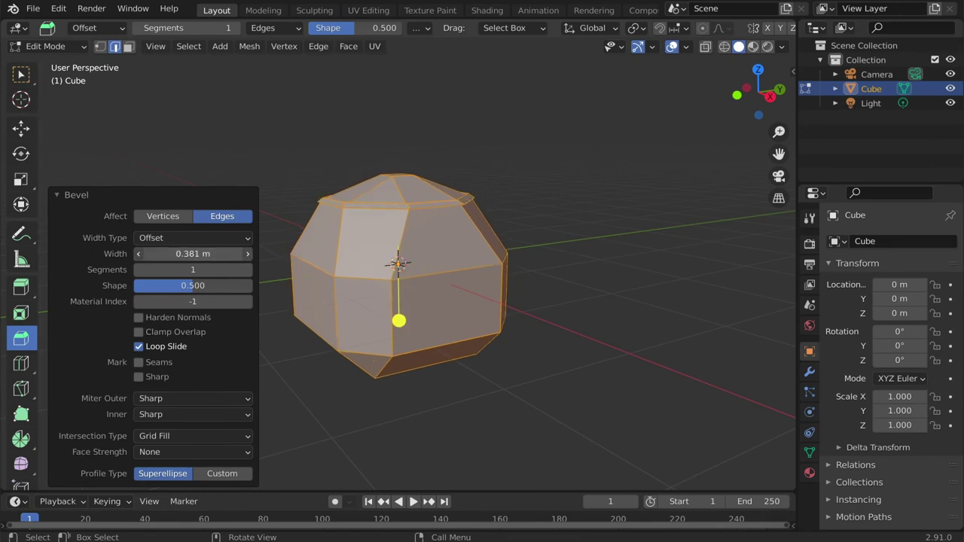
left_click_drag(199, 254, 182, 254)
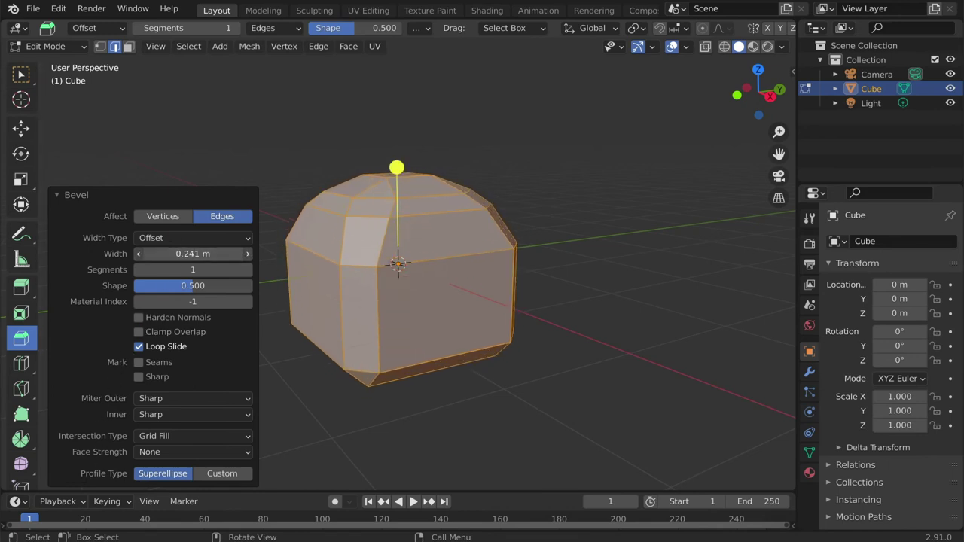
- Set the bevel to 5 segments, then deselect the mesh
left_click(181, 269)
type("10")
key("Return")
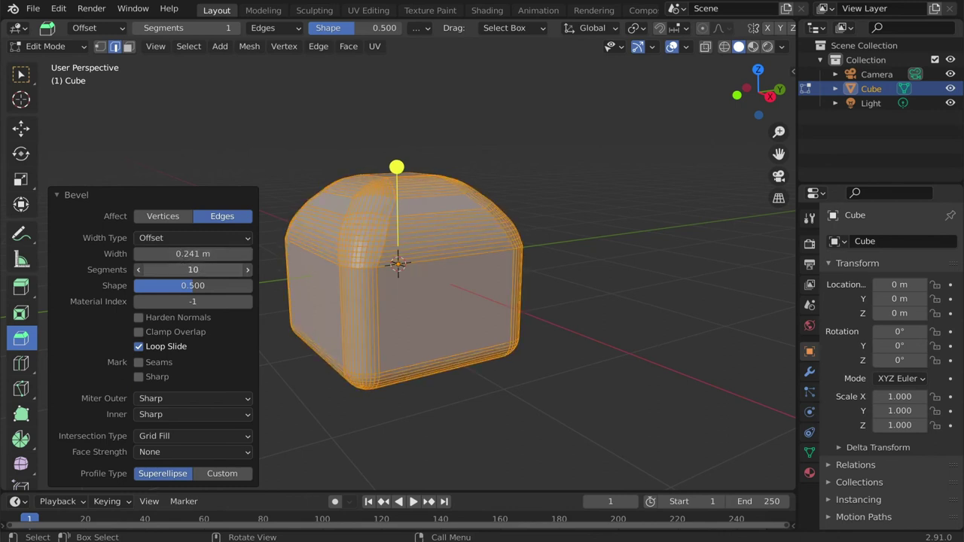
left_click(181, 269)
type("5")
key("Return")
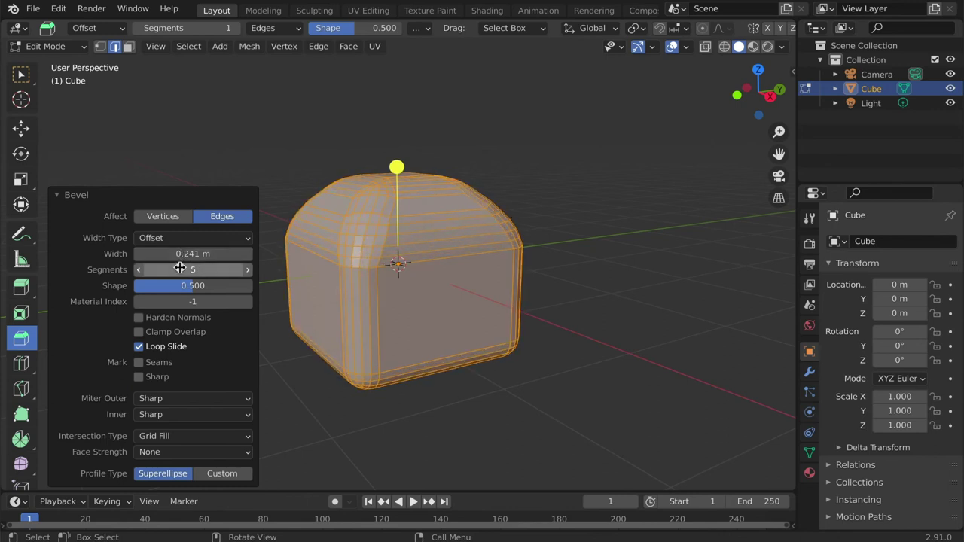
left_click(661, 299)
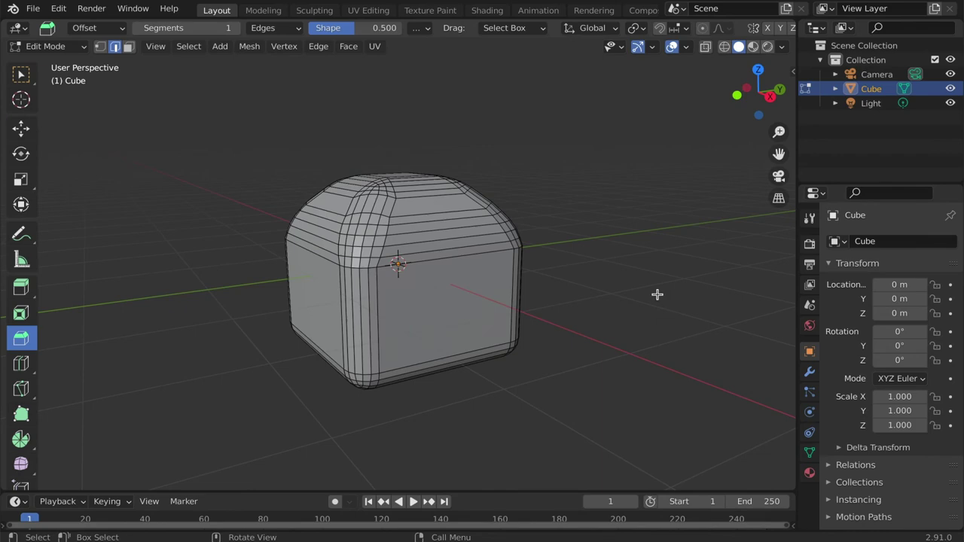
middle_click_drag(656, 294, 512, 284)
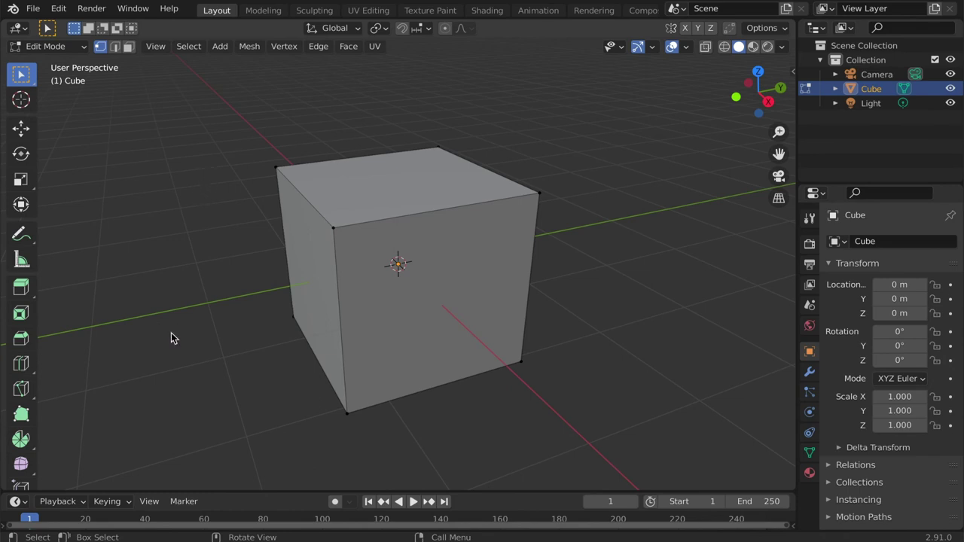
- Add a vertical loop cut through the cube's middle and a horizontal loop slid near its bottom
left_click(20, 366)
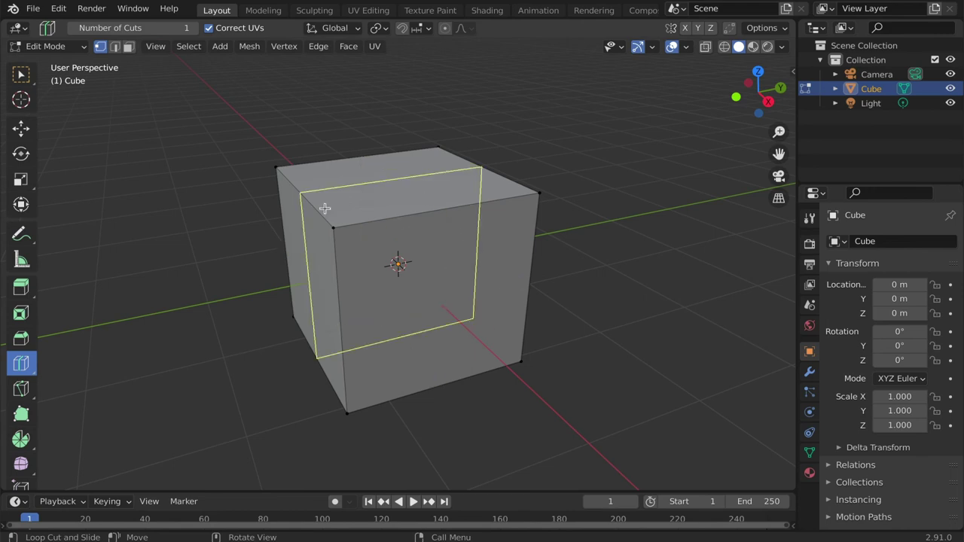
left_click(409, 202)
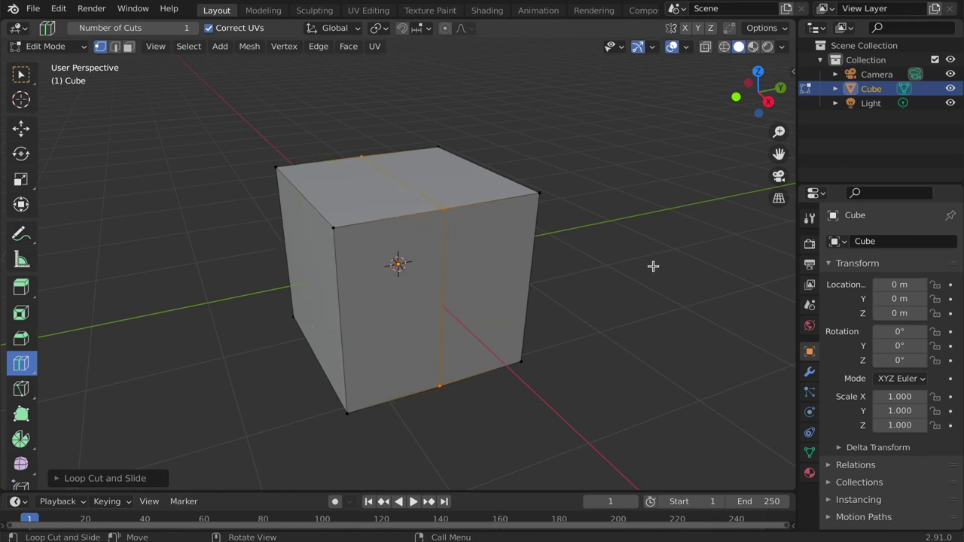
left_click(469, 297)
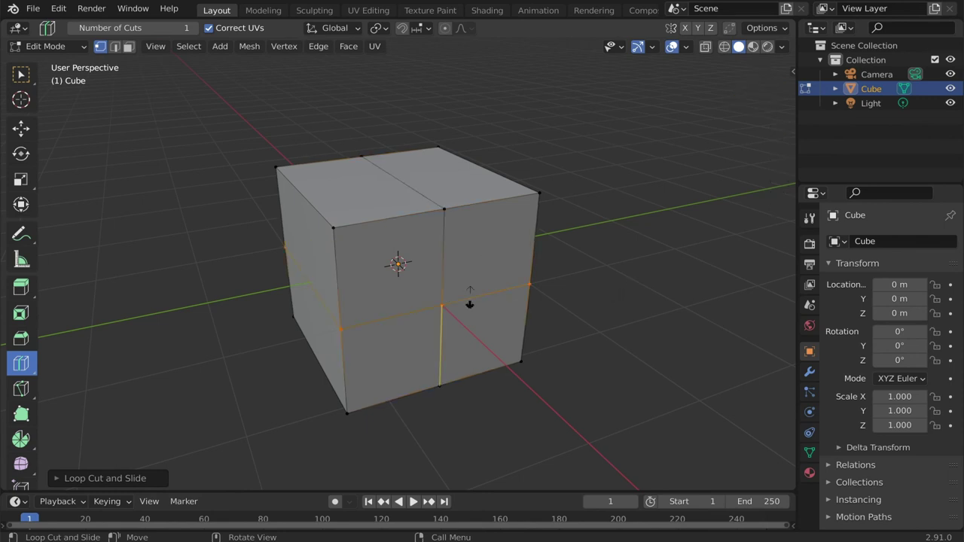
left_click_drag(470, 301, 473, 355)
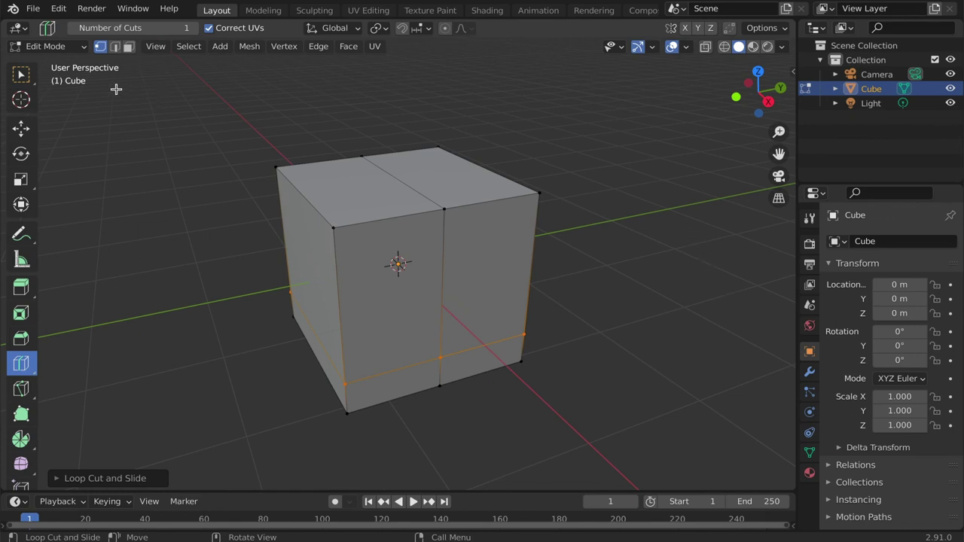
- Deselect the mesh and add a vertical loop cut with Ctrl+R, sliding it left
left_click(21, 74)
left_click(203, 260)
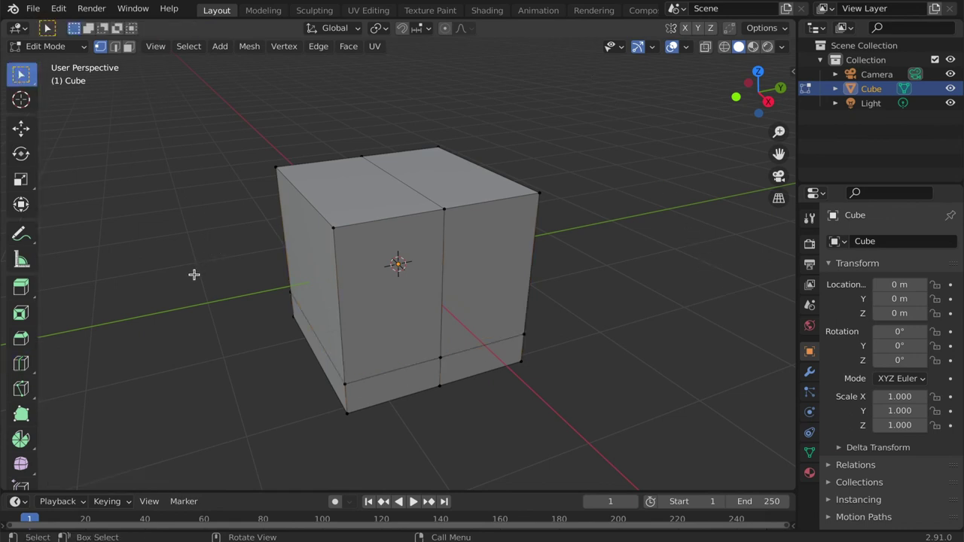
middle_click_drag(194, 274, 334, 259)
key("ctrl+r")
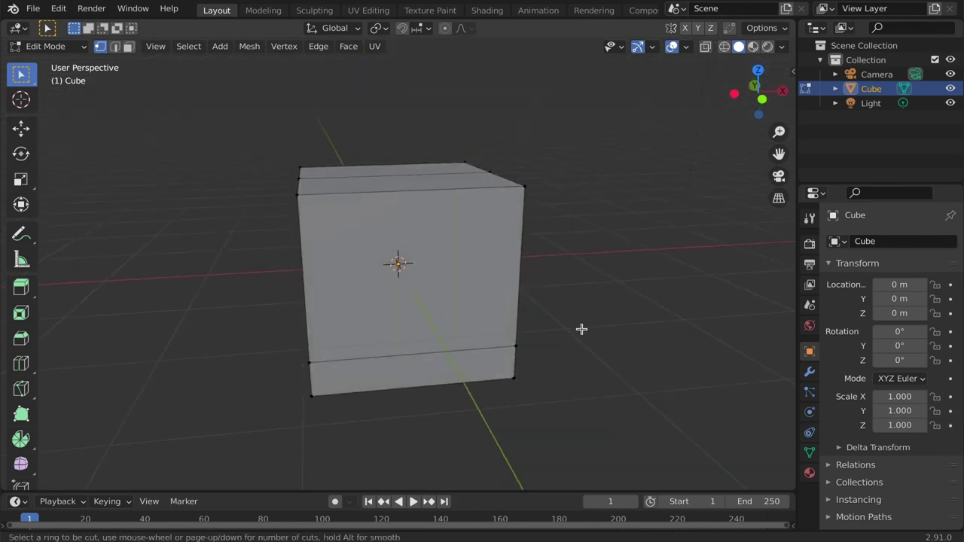
left_click(476, 376)
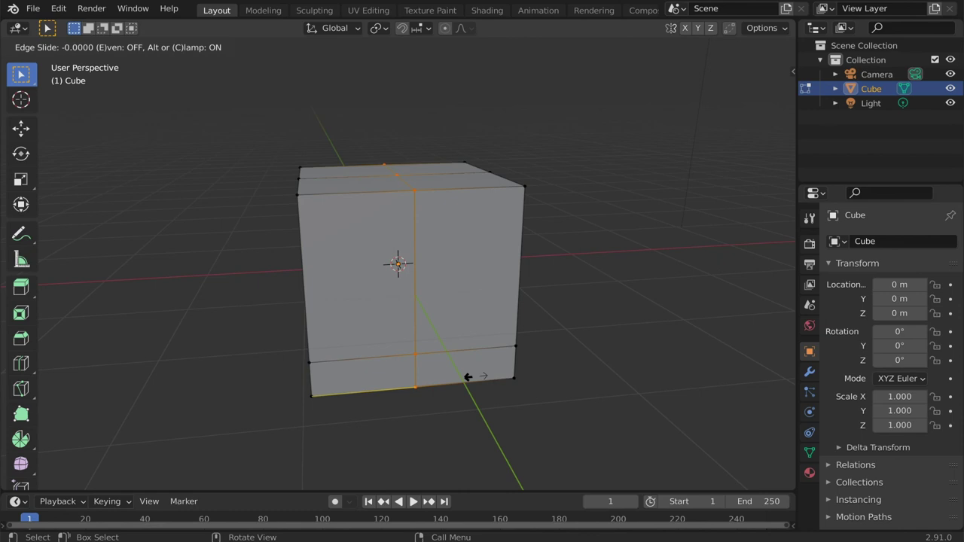
left_click(410, 382)
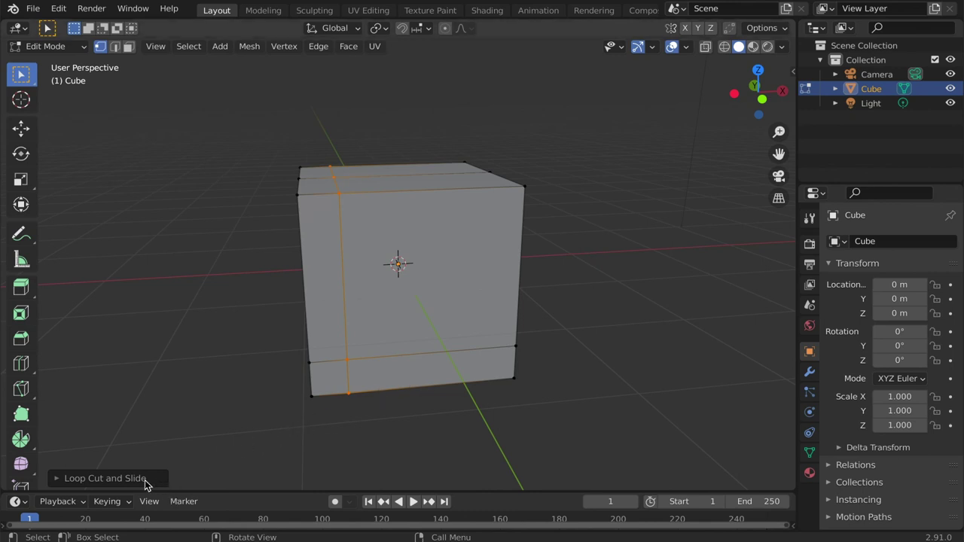
- Set the loop cut to 12 cuts with 0.400 smoothness, then deselect
left_click(105, 479)
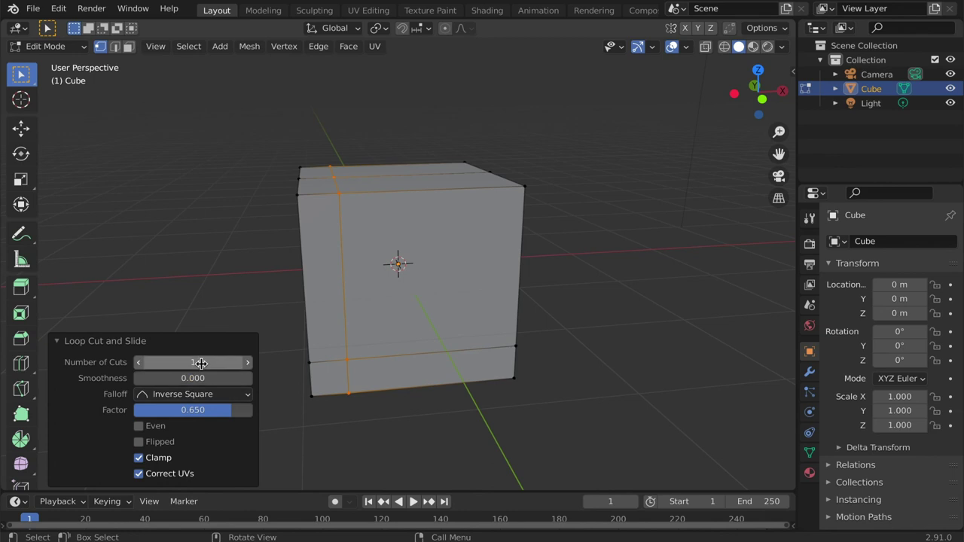
left_click_drag(201, 364, 225, 382)
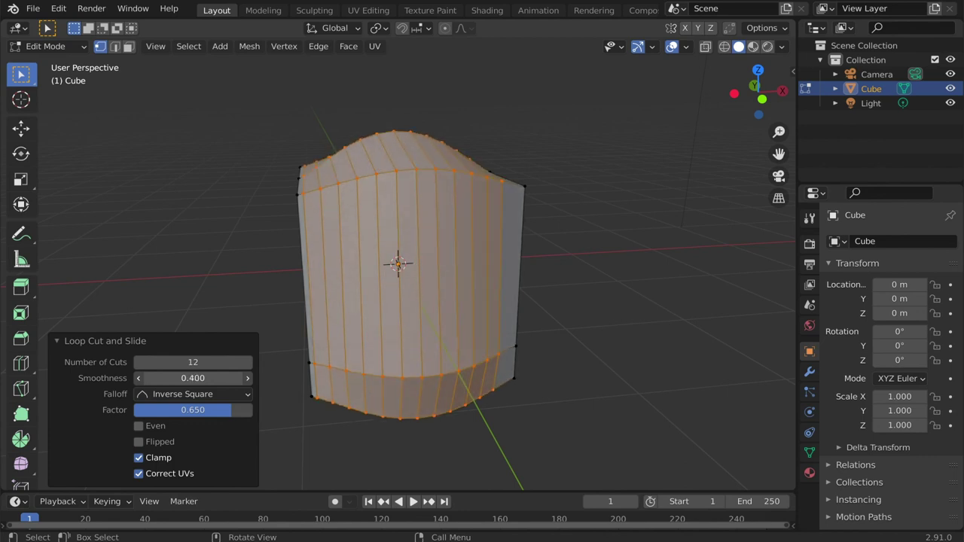
left_click(166, 264)
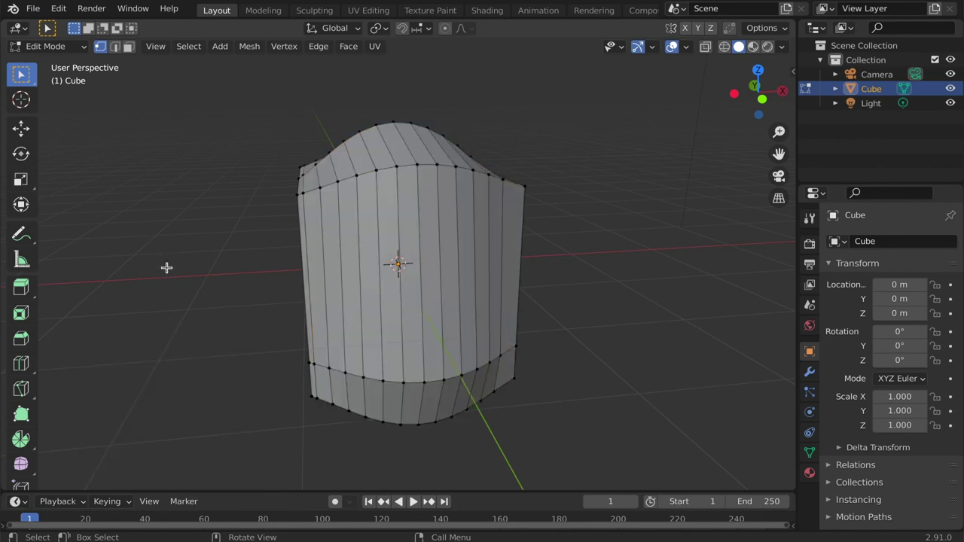
middle_click_drag(167, 267, 690, 265)
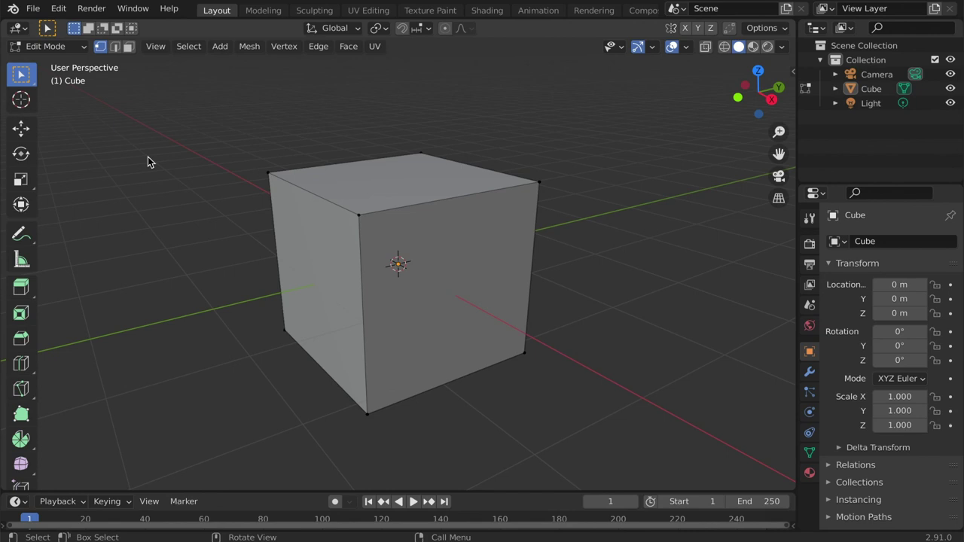
- With the Knife tool, cut a new edge across the cube's top face
left_click(21, 389)
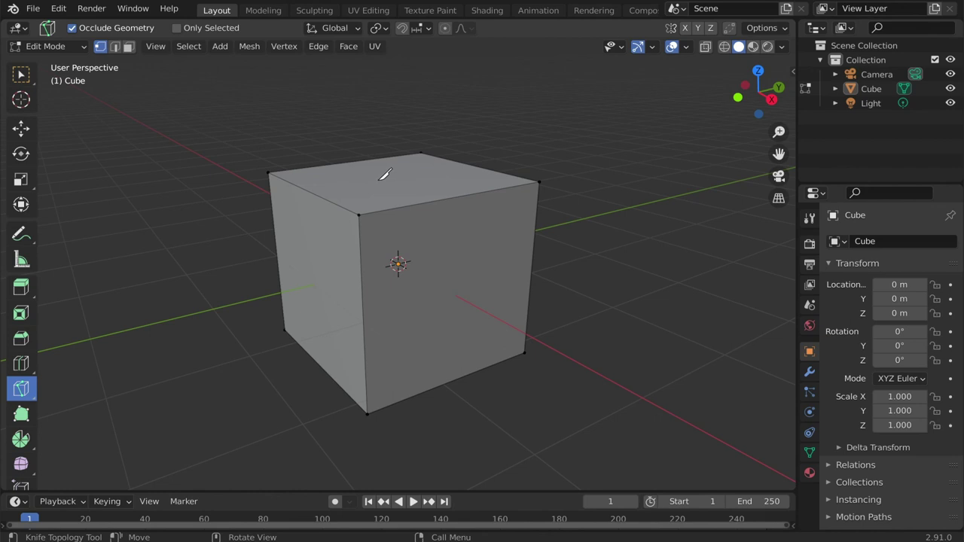
left_click(341, 163)
left_click(425, 203)
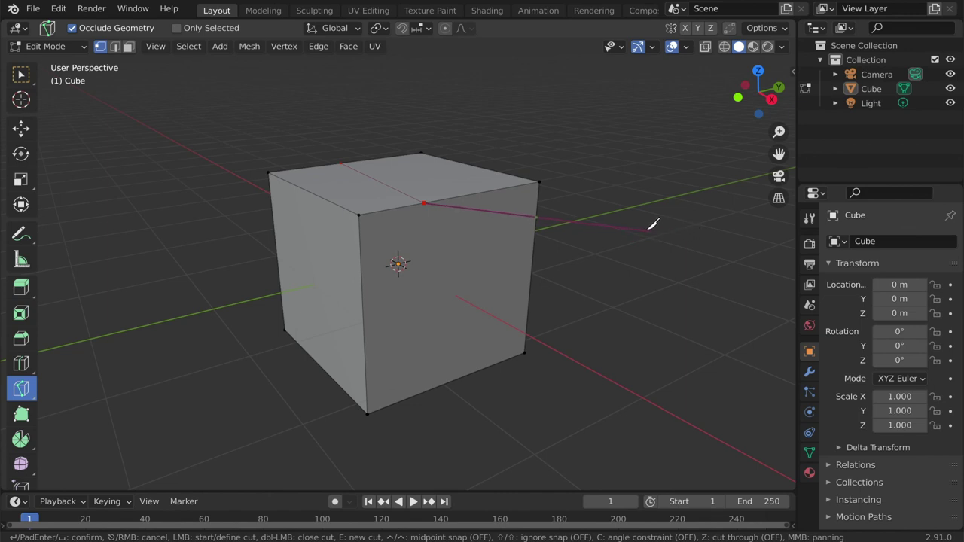
key("Return")
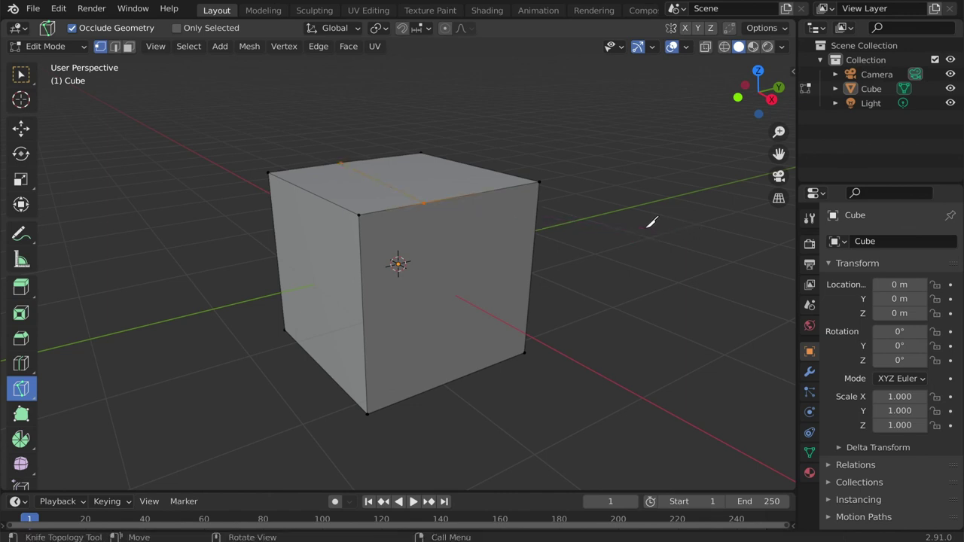
- Knife-cut a zigzag of edges across the cube's side and front faces
left_click(607, 202)
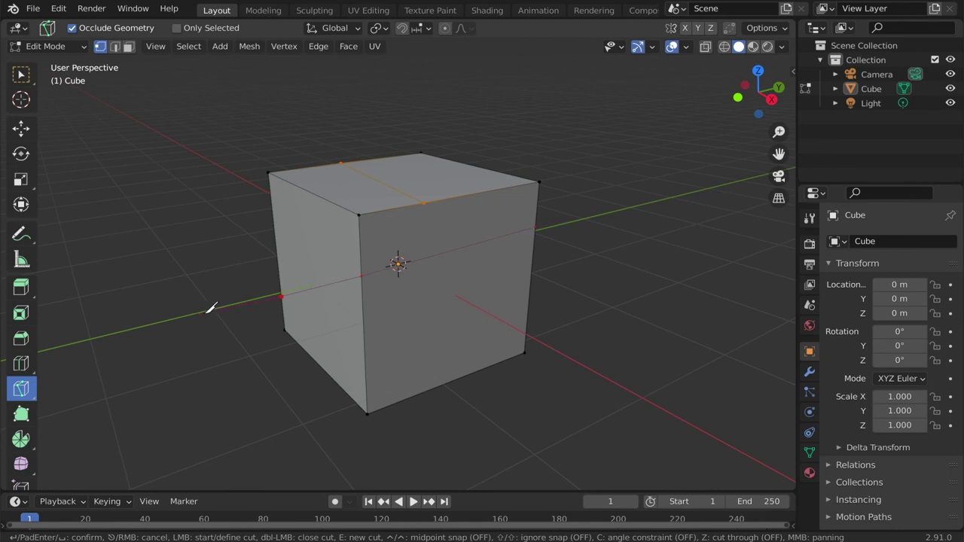
left_click(212, 308)
left_click(689, 299)
left_click(245, 387)
left_click(525, 350)
left_click(537, 217)
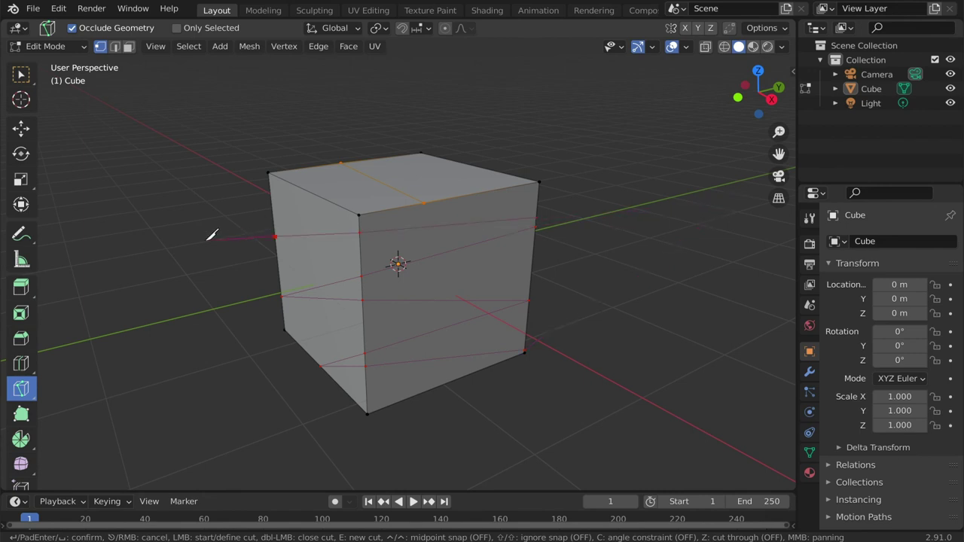
key("Return")
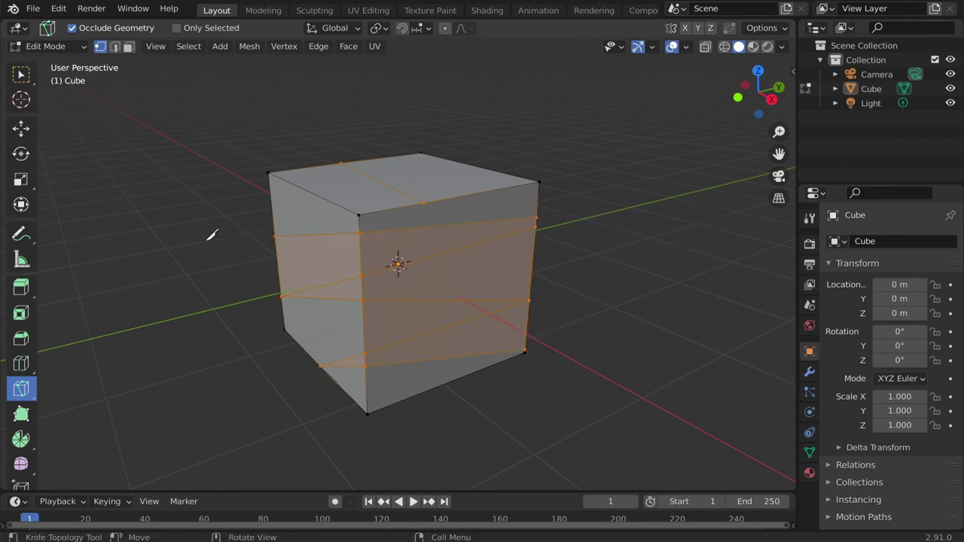
- Add another knife cut spanning the top and front faces
left_click(449, 165)
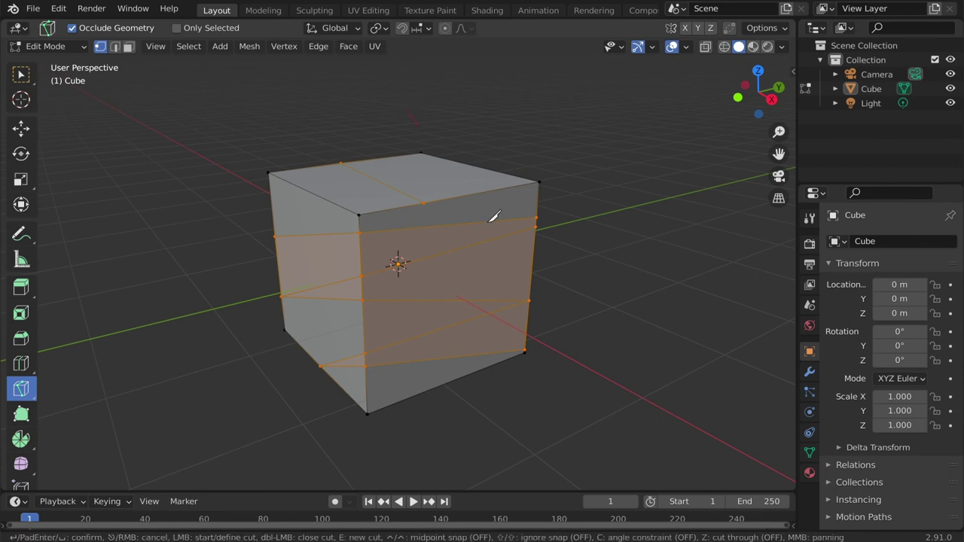
left_click(333, 160)
left_click(520, 354)
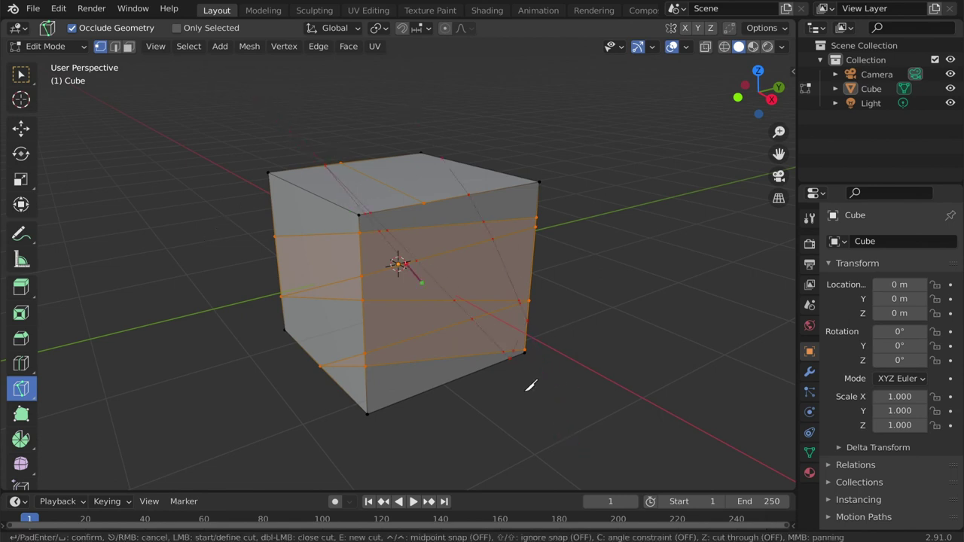
left_click(390, 135)
key("Return")
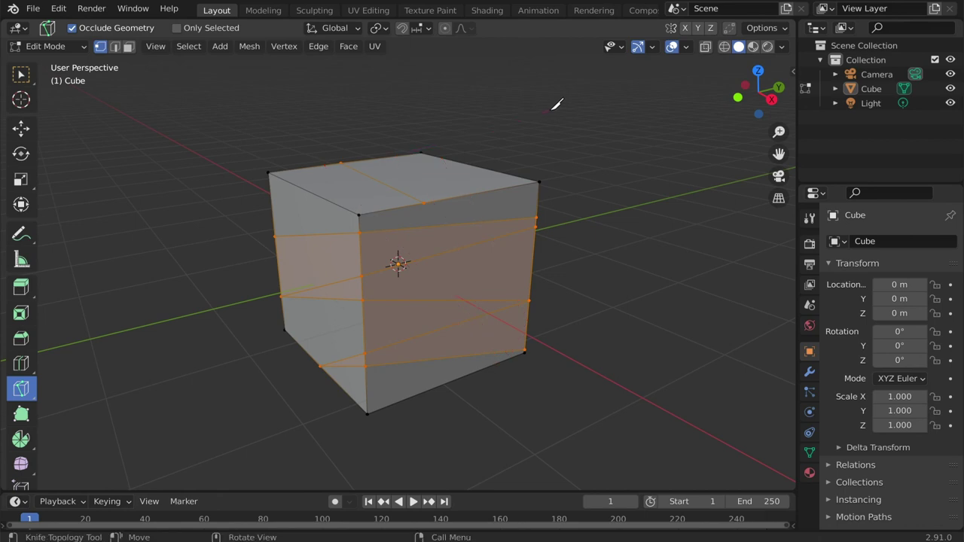